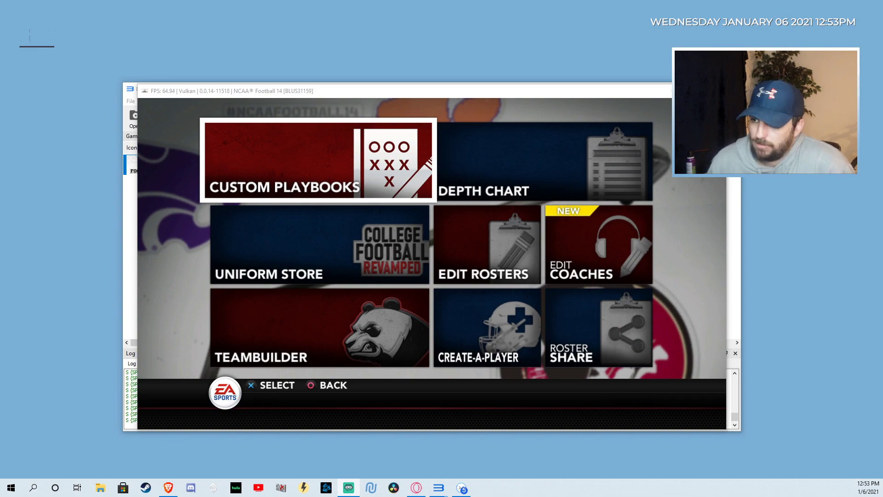
Open Alabama's depth chart and look through the quarterbacks' ratings
key(Right)
key(Return)
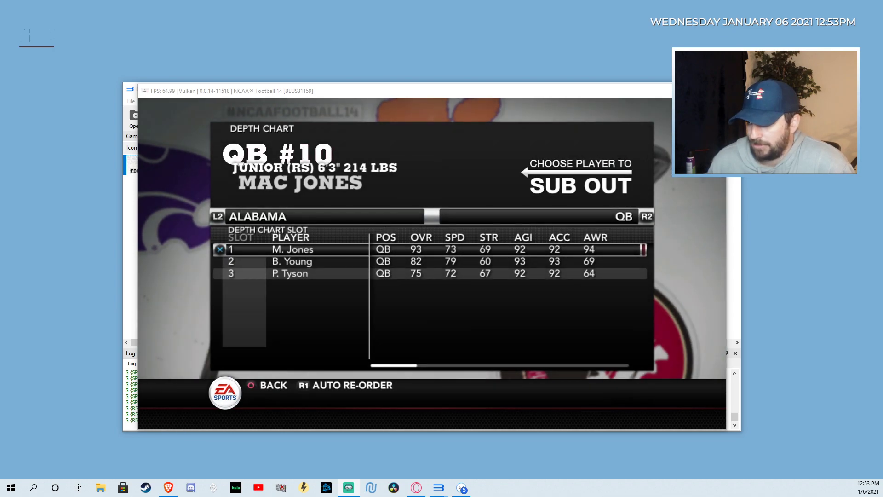
key(Right)
key(Right)
key(Right)
key(Right)
key(Right)
key(Right)
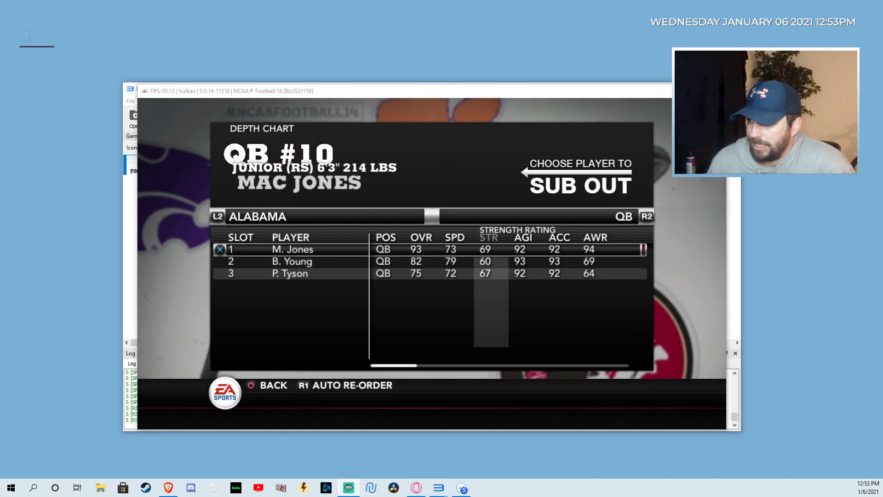
Show Alabama's wide receivers in the depth chart and review their ratings across to the tackle rating
key(t)
key(t)
key(t)
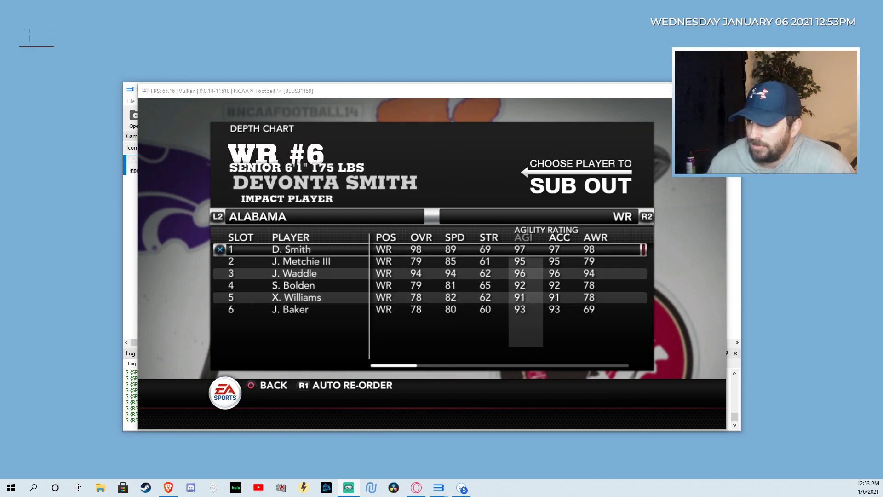
key(Right)
key(Right)
key(Right)
key(Right)
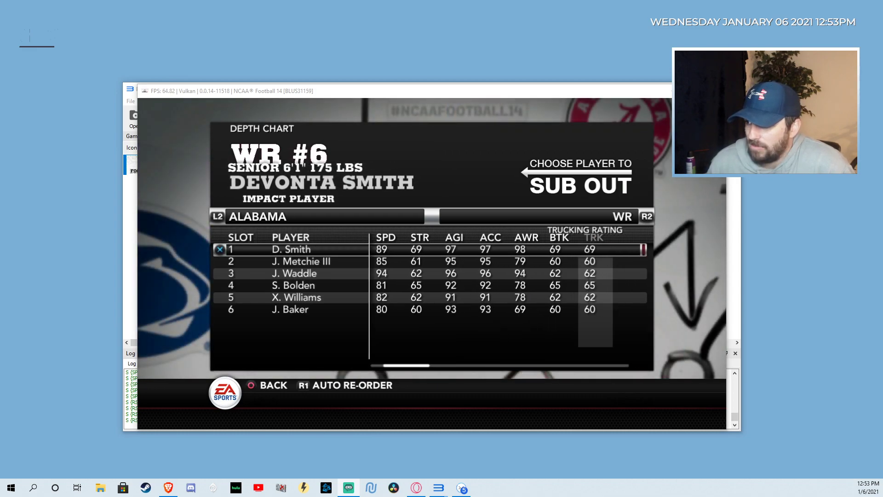
key(Right)
key(Right)
key(Right)
key(Right)
key(Right)
key(Right)
key(Right)
key(Right)
key(Right)
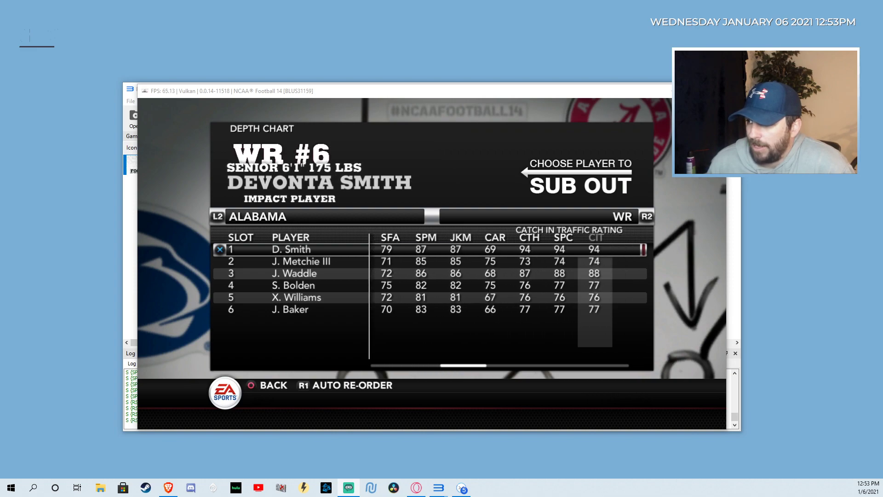
key(Right)
key(Right)
key(Right)
key(Right)
key(Right)
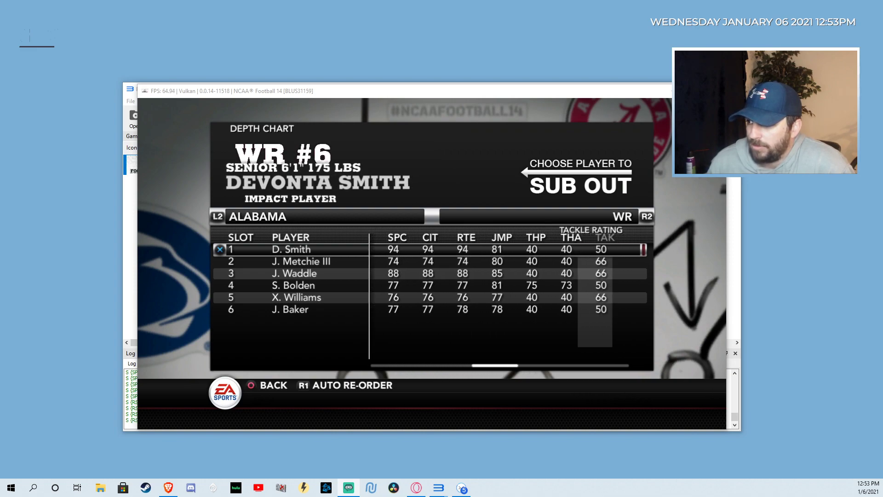
Leave the depth chart and open the team selection for a new game
key(c)
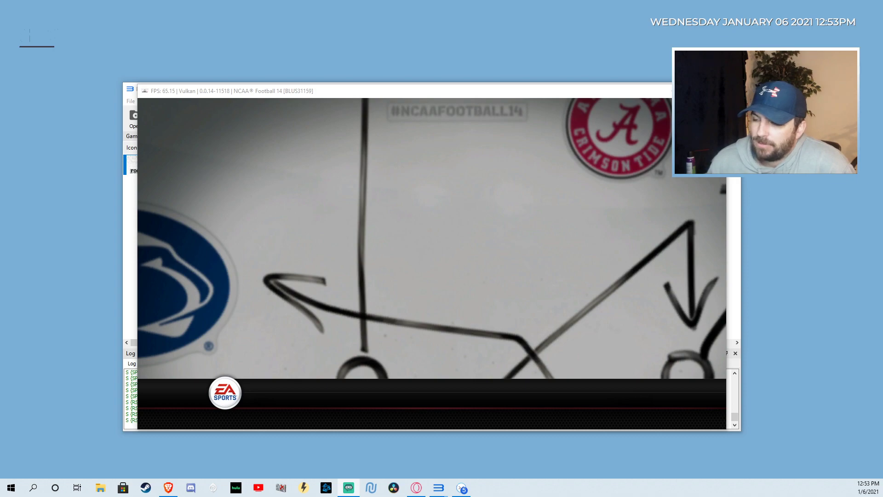
key(c)
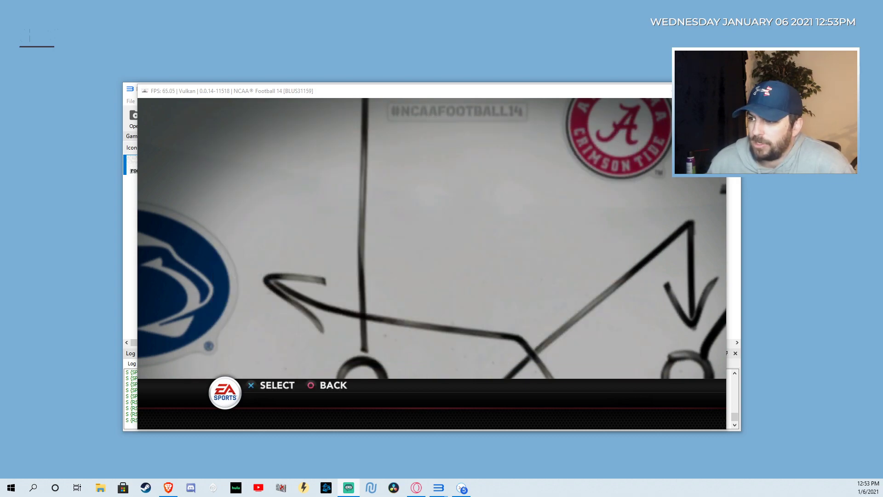
key(Left)
key(x)
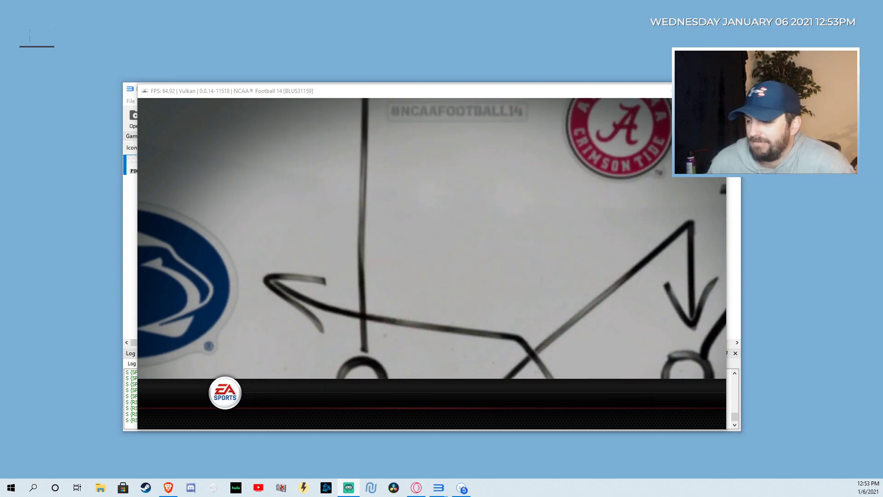
key(Right)
key(x)
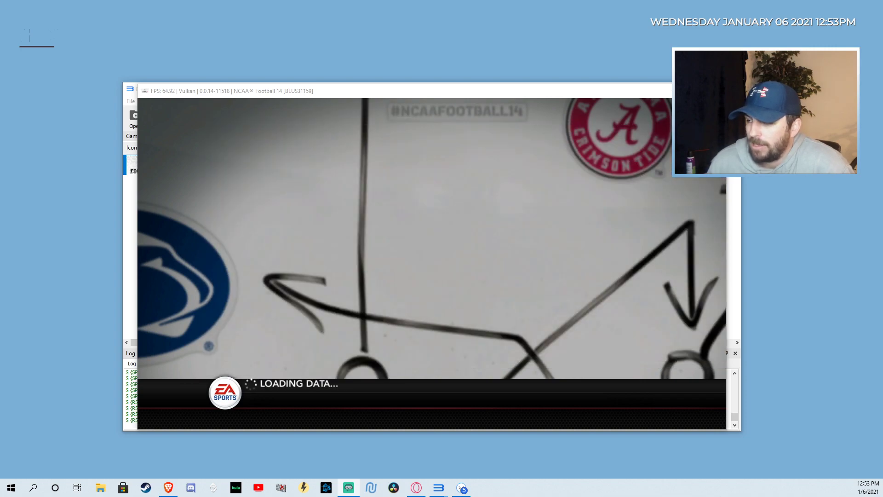
key(Left)
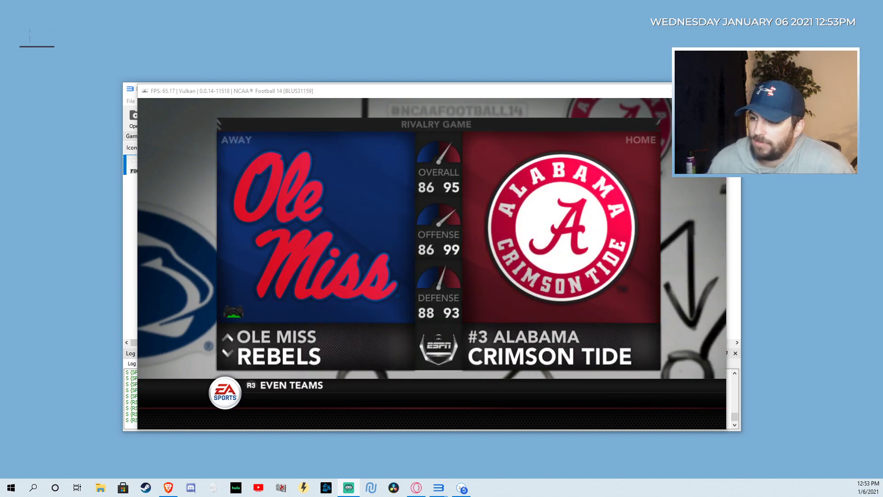
Set the matchup to Ohio State away at Alabama, take control of Alabama and accept the team setup
key(Down)
key(Down)
key(Down)
key(Down)
key(Down)
key(Down)
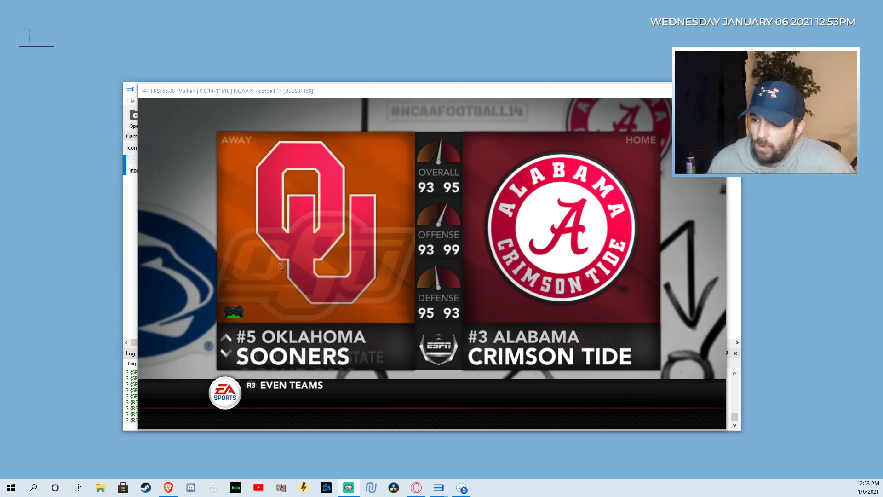
key(Up)
key(Right)
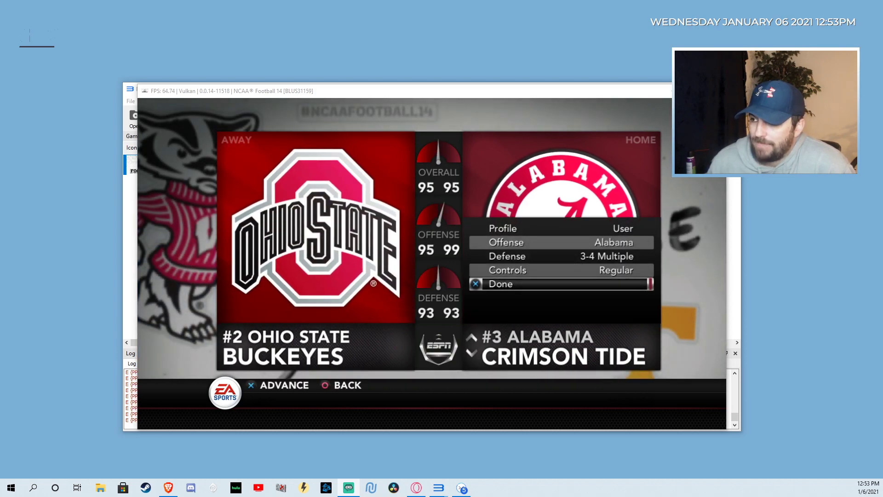
key(x)
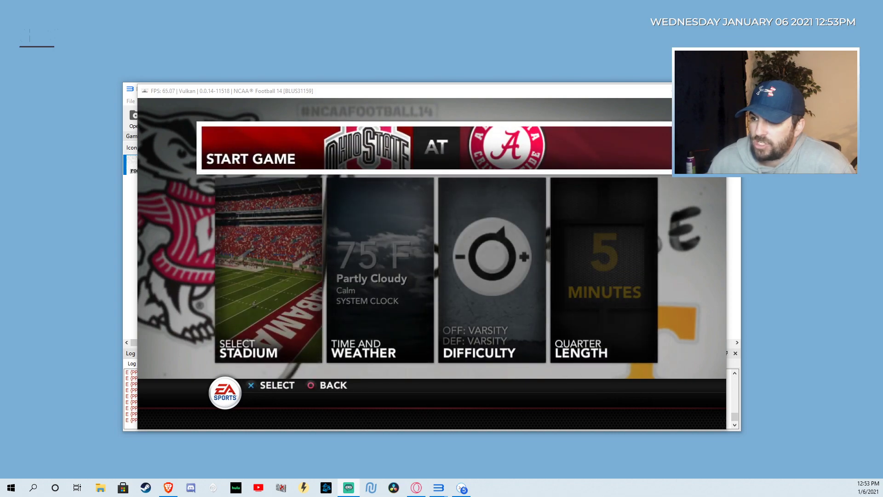
Set the game's weather conditions to Clear and the time of day to 8:00PM
key(Right)
key(x)
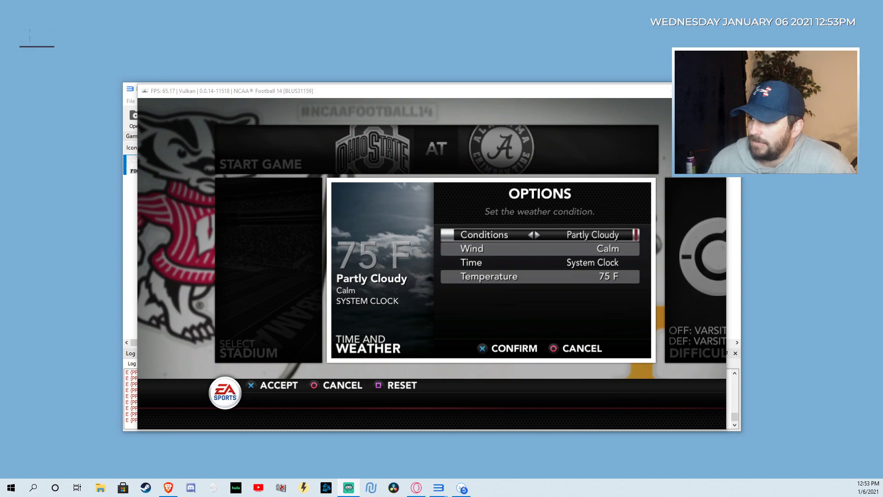
key(Left)
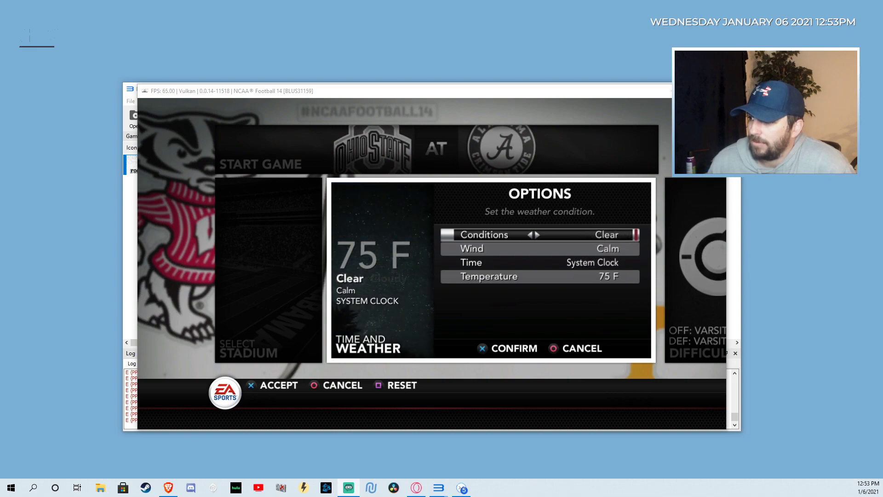
key(Down)
key(Down)
key(Left)
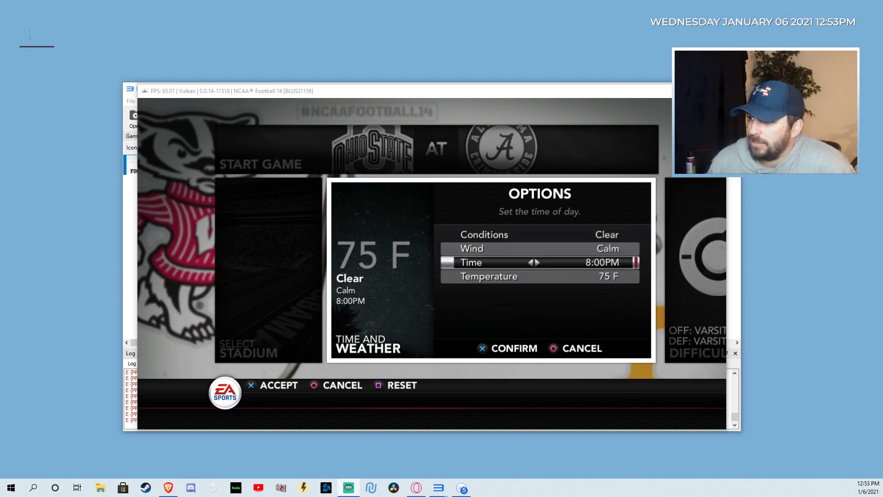
key(Up)
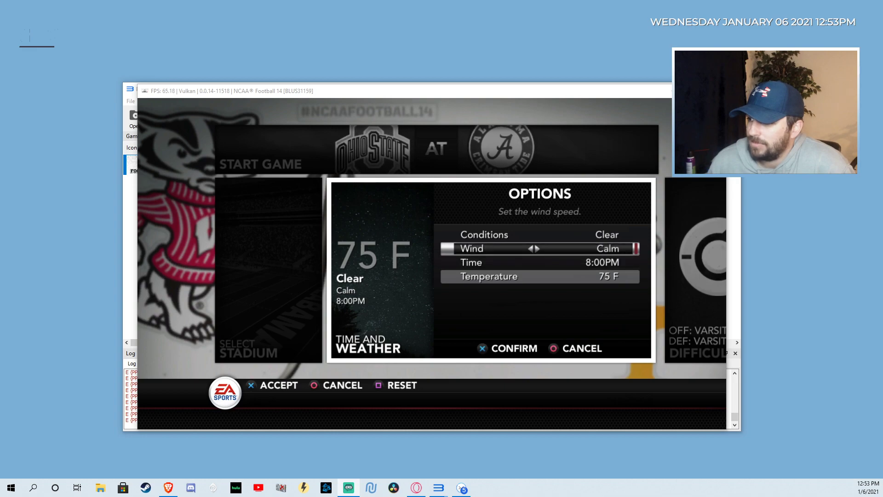
key(Down)
key(Return)
key(Up)
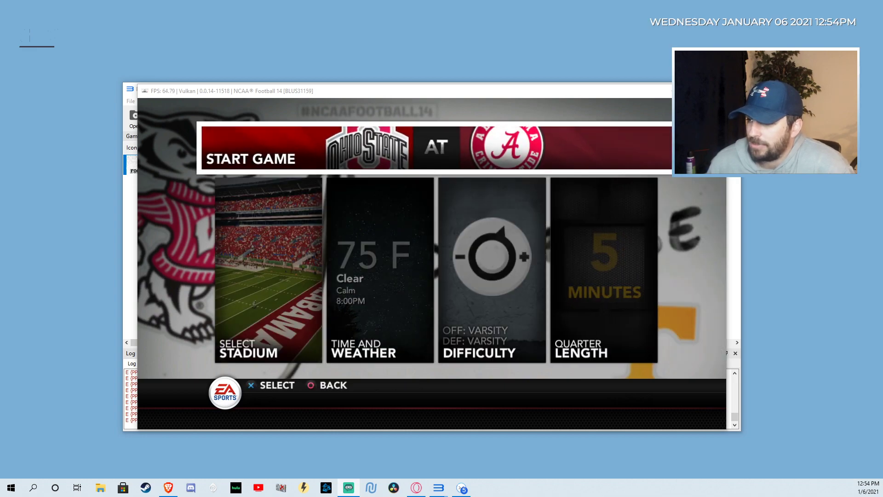
Start the game, choosing Tails and Kick for Ohio State at the coin toss and a return play for Alabama's kickoff
key(Return)
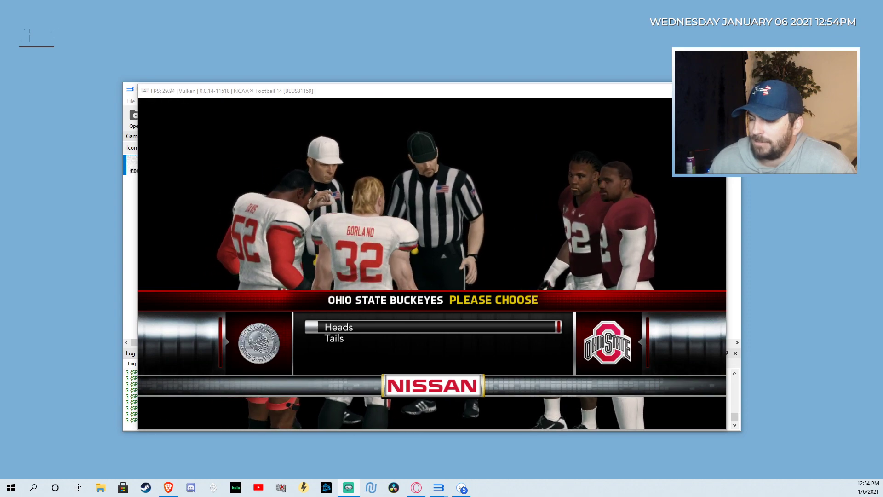
key(Down)
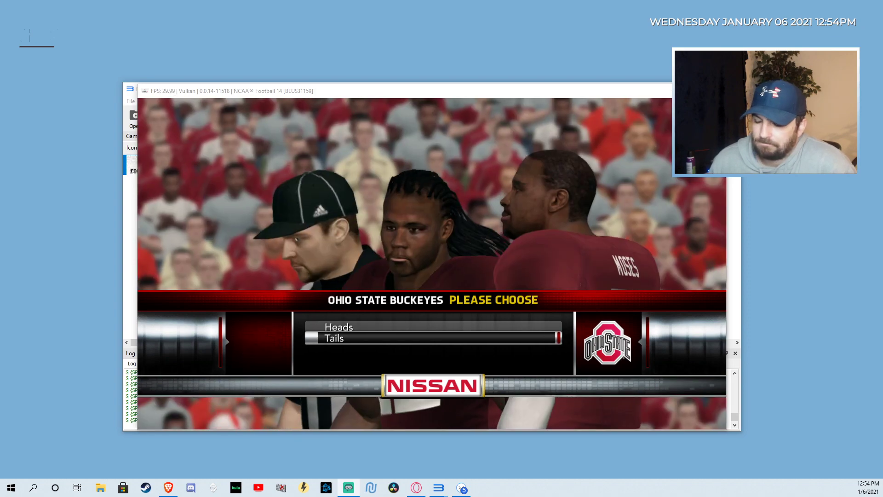
key(Return)
key(Down)
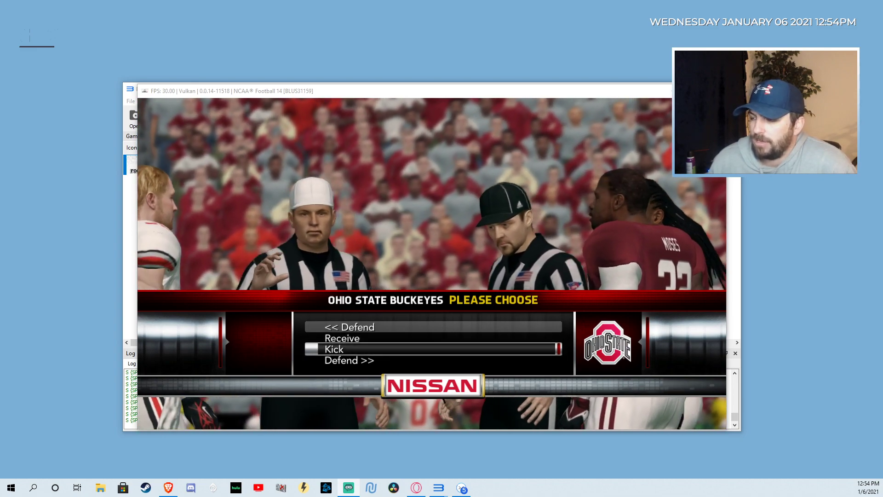
key(Return)
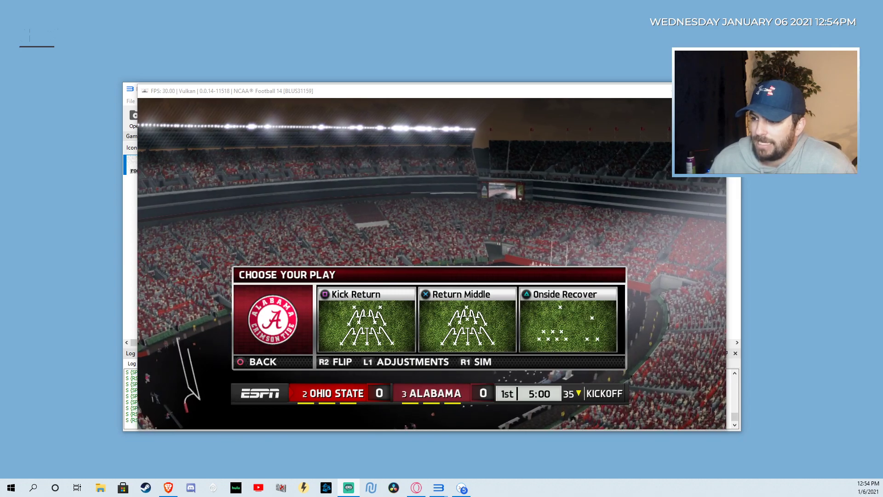
key(Return)
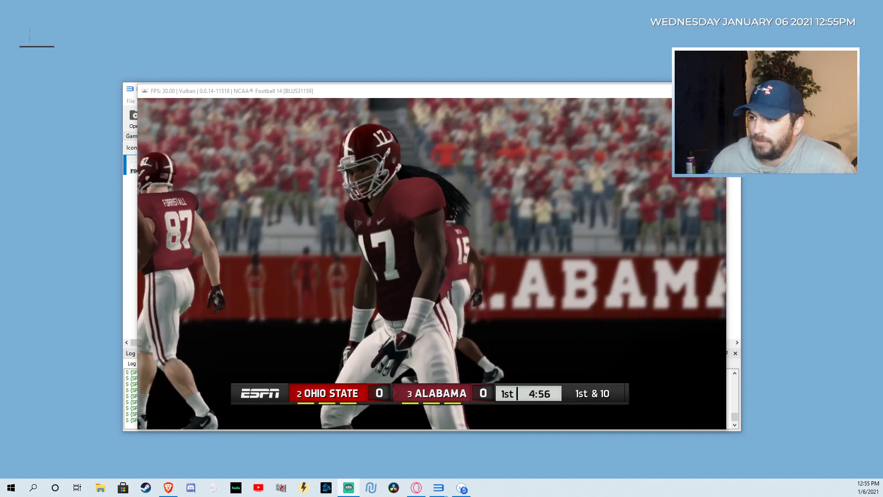
Pause the game and exit it to the emulator's game list
key(Return)
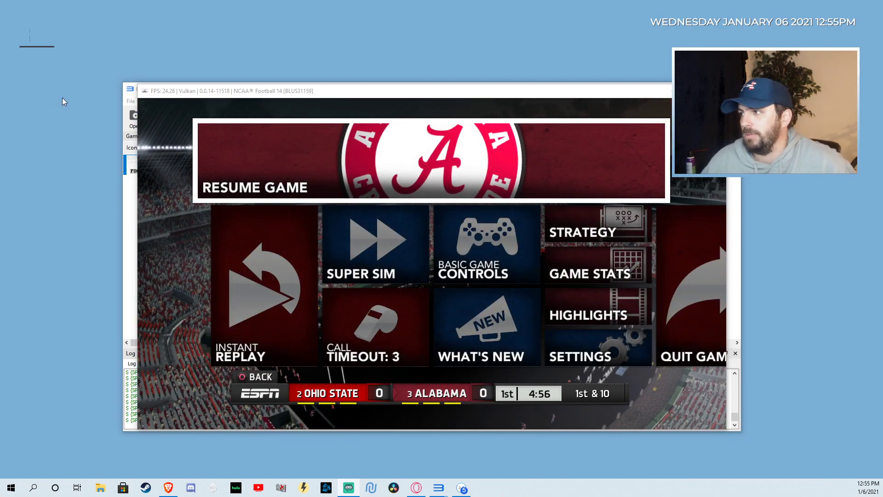
key(Escape)
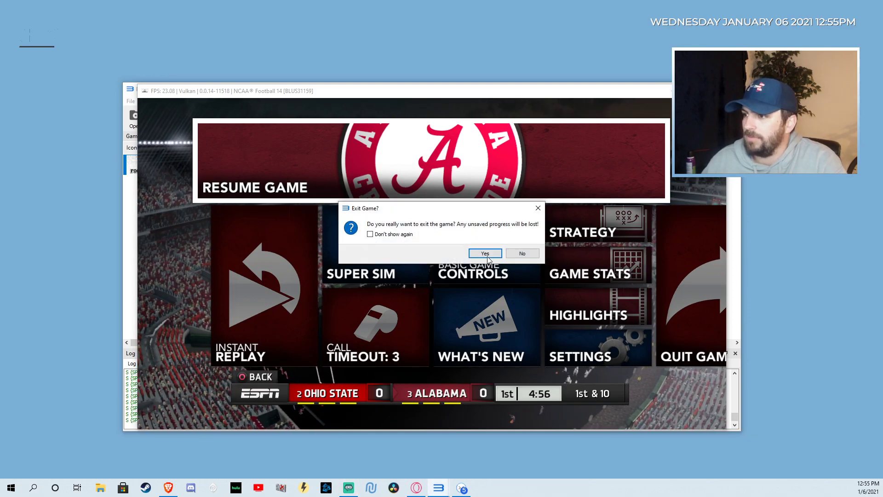
click(487, 256)
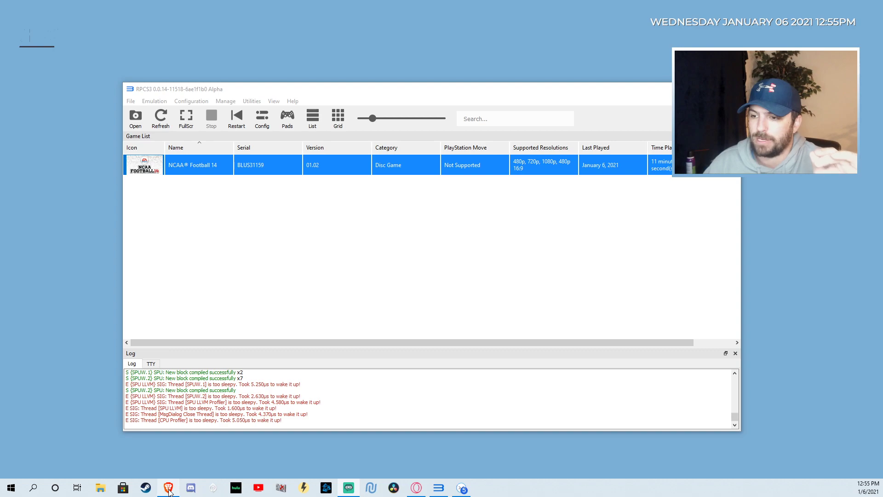
Switch to the Brave browser and open the Download page of the RPCS3 website
mouse_move(170, 491)
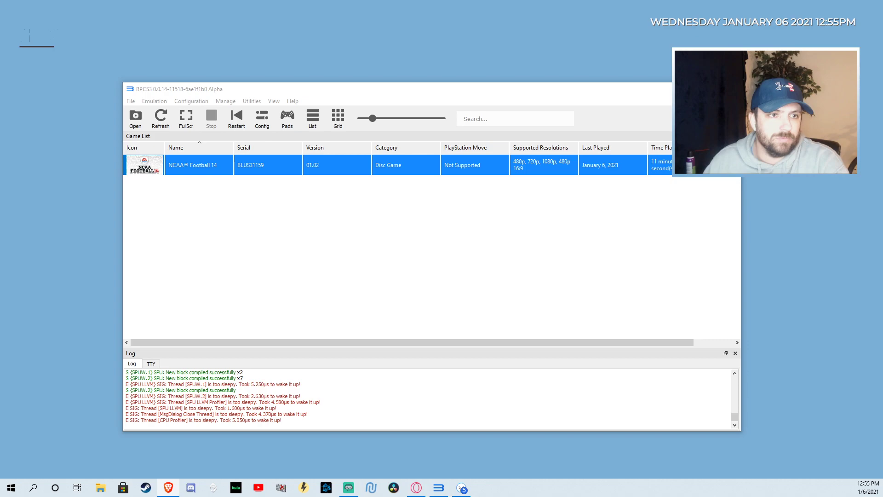
click(168, 487)
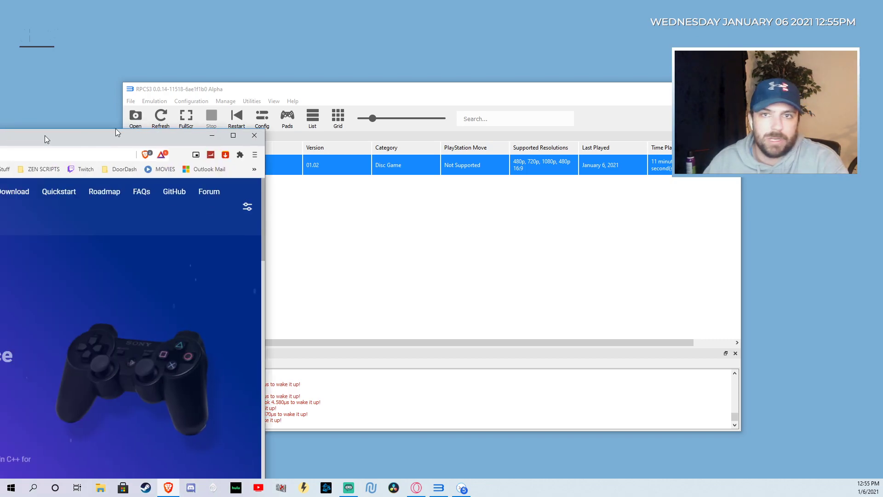
click(325, 61)
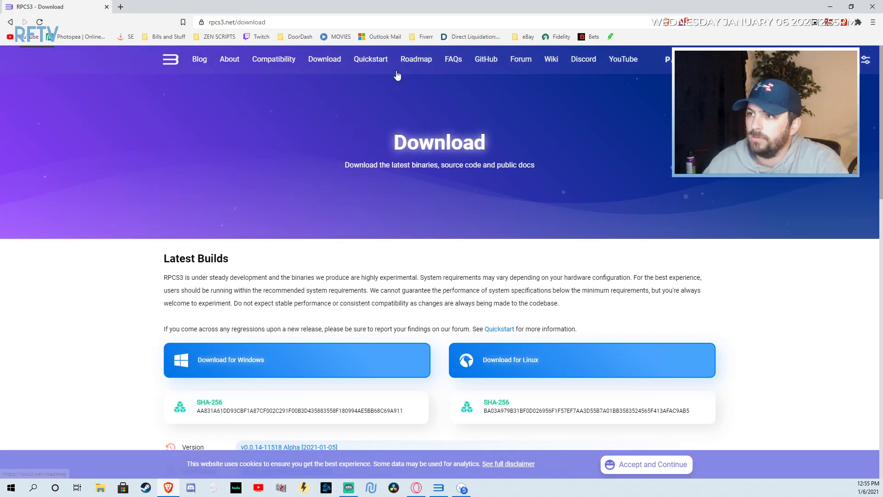
Open the Quickstart page and review its software requirements, firmware installation and PlayStation 3 title sections
click(370, 60)
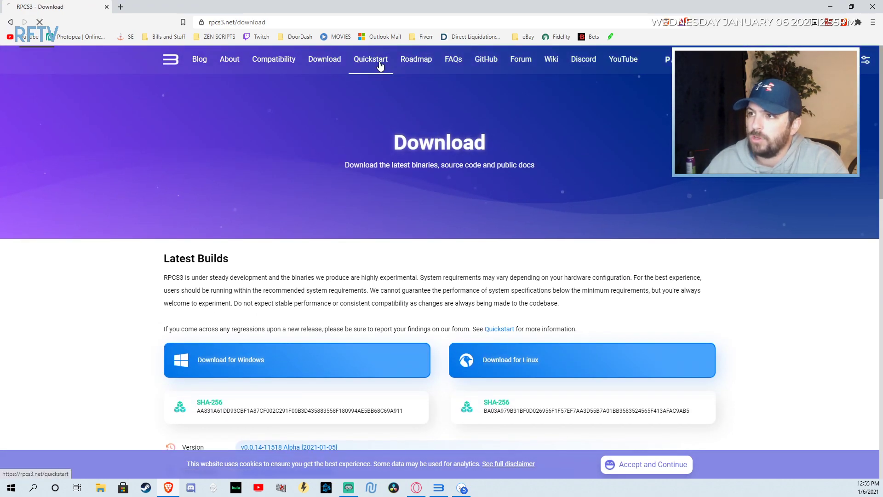
scroll(291, 345, down, 8)
scroll(287, 350, down, 1)
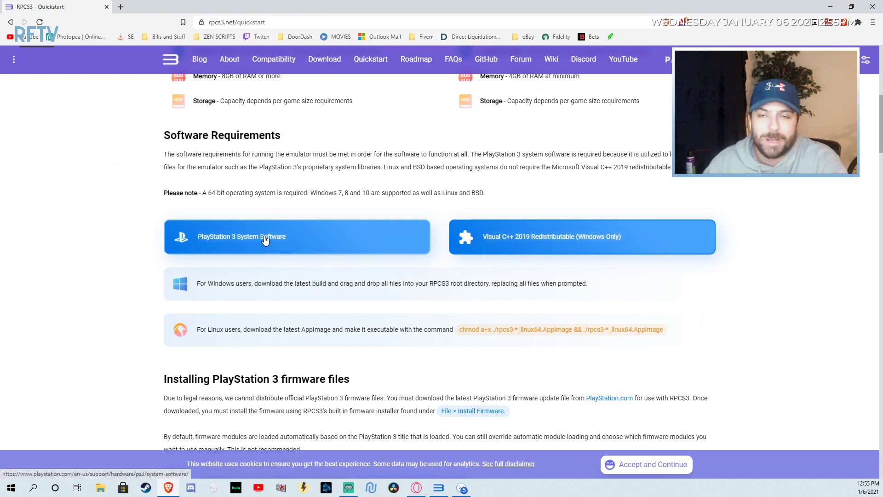
scroll(276, 276, down, 8)
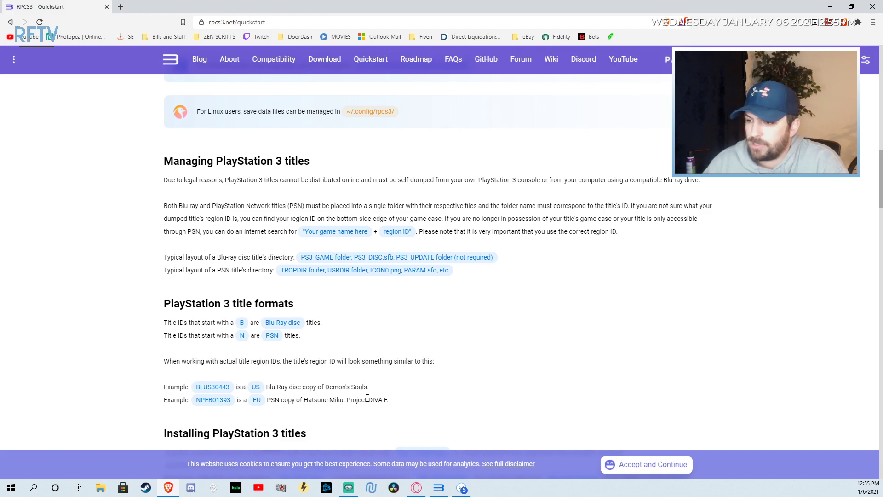
Bring up the emulator's game list and place the NCAA Revamped folder window beside it
click(439, 488)
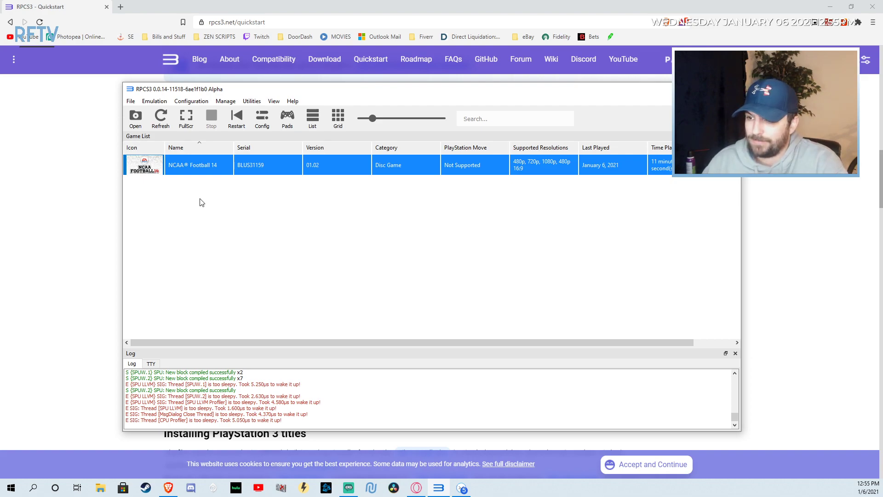
click(101, 487)
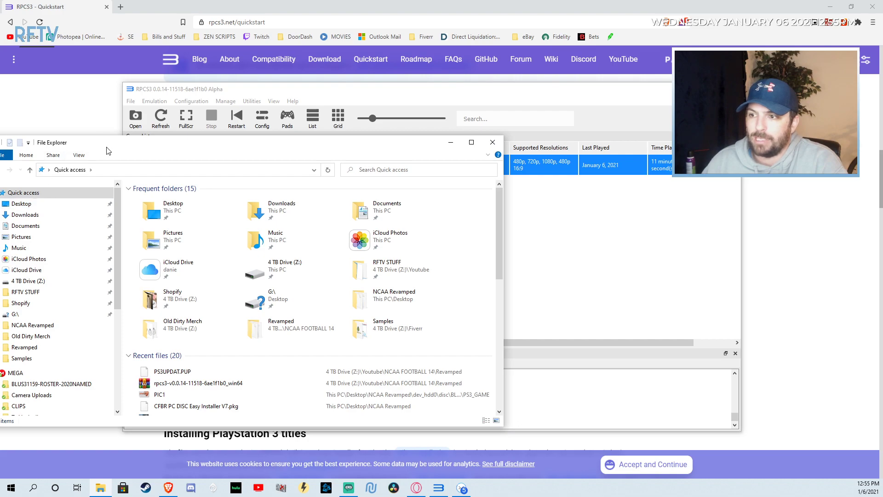
drag(107, 150, 0, 151)
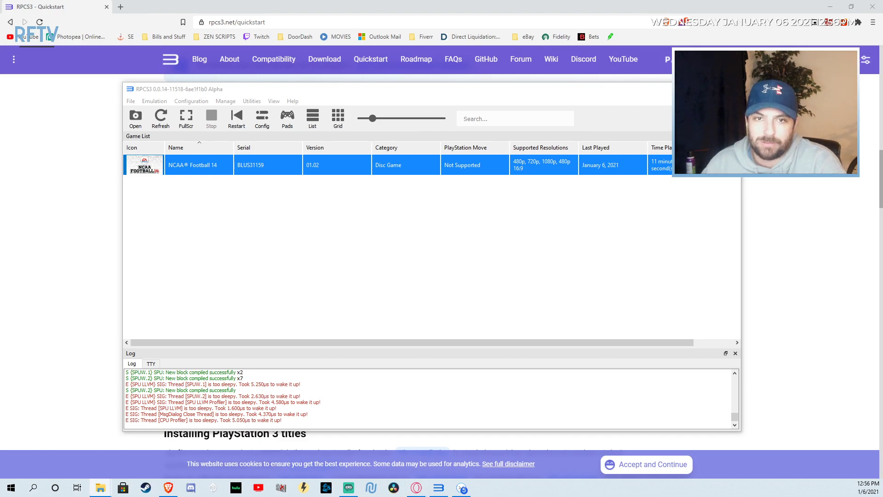
click(100, 487)
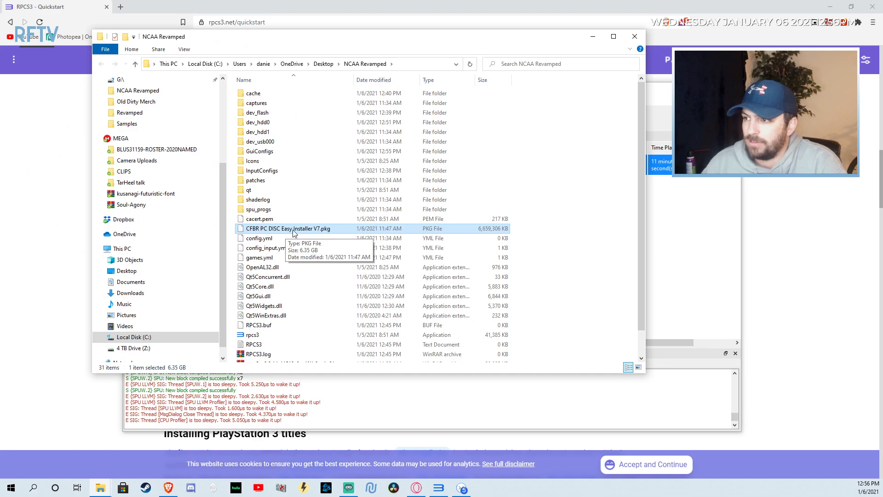
drag(322, 36, 685, 62)
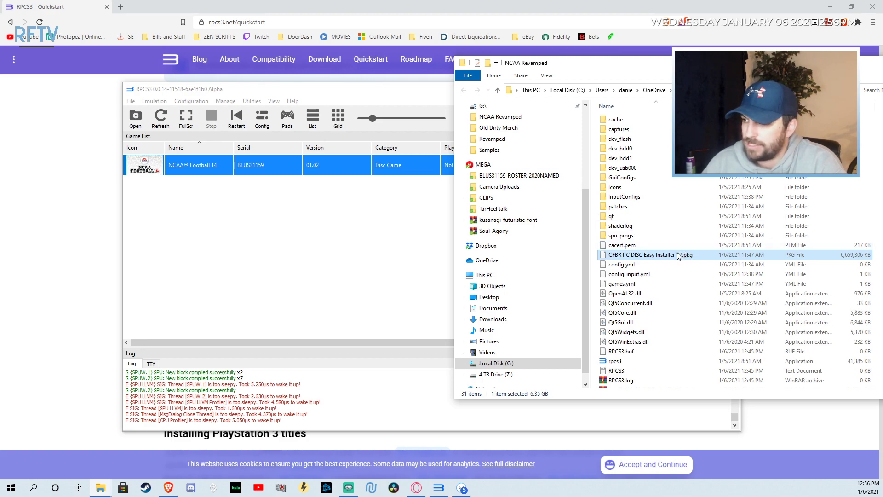
Load CFBR PC DISC Easy Installer V7.pkg from the folder into the emulator's package installer and decline the installation
drag(658, 259, 277, 246)
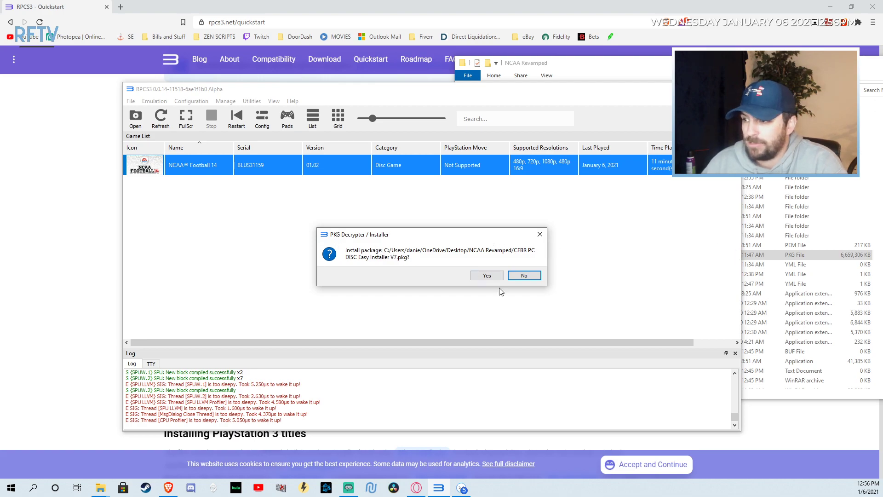
click(521, 276)
Open dev_hdd0, disc, BLUS31159-[NCAA Football 14] and PS3_GAME in turn and examine the game files inside
drag(580, 80, 410, 80)
double_click(468, 152)
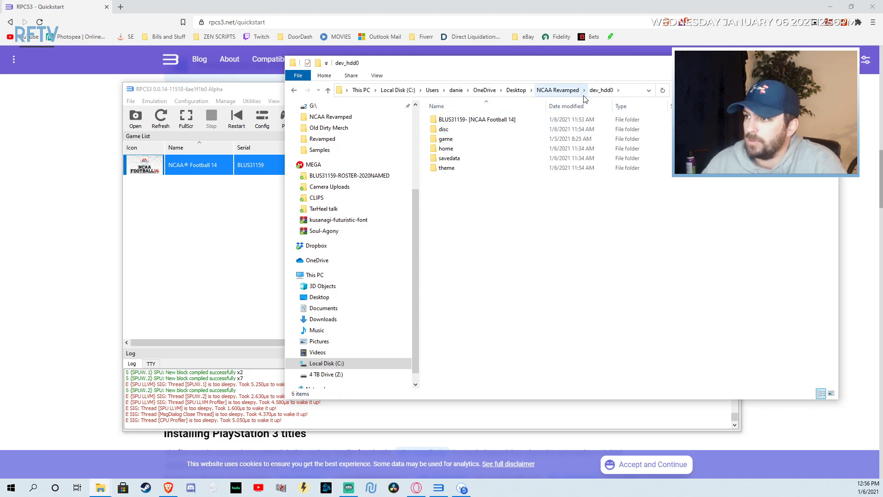
double_click(463, 134)
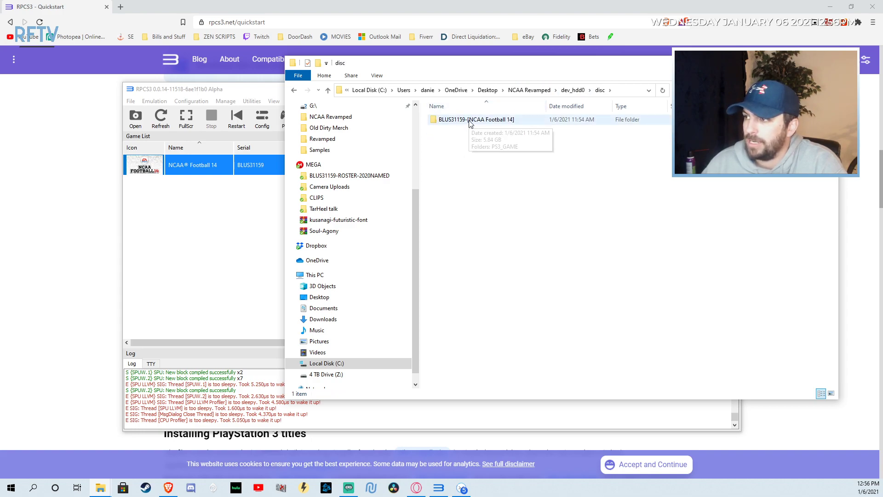
click(455, 121)
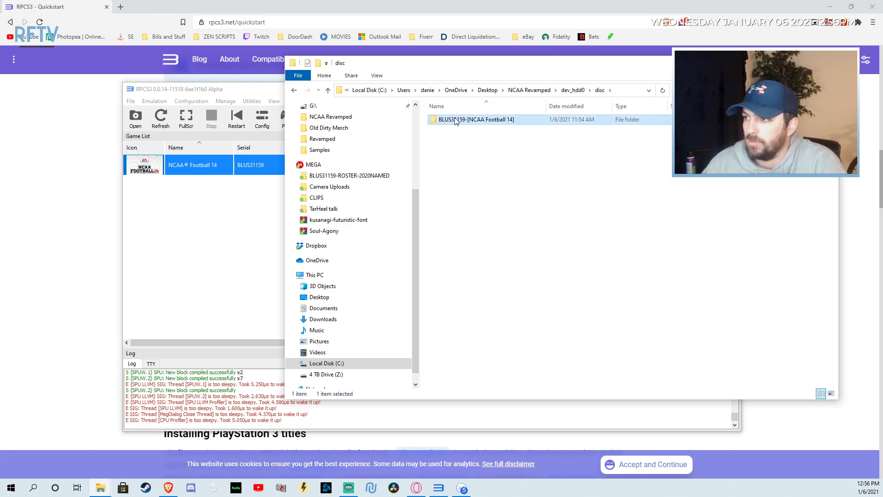
double_click(488, 125)
double_click(468, 124)
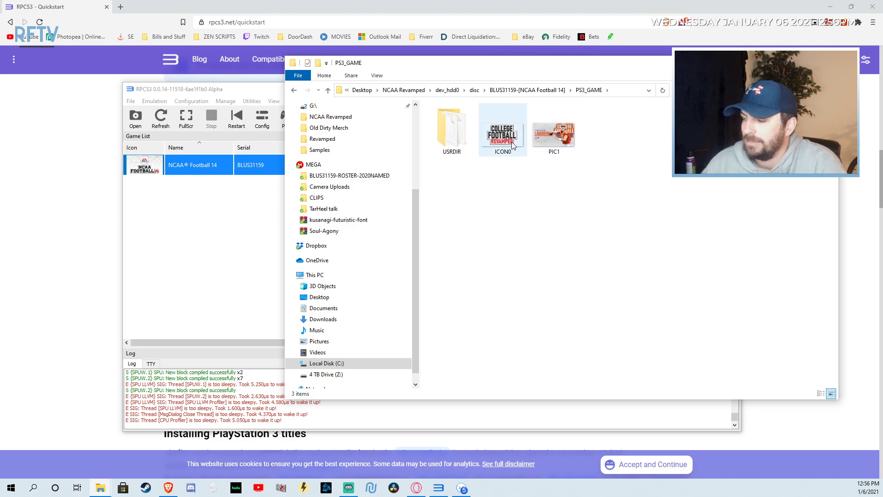
mouse_move(565, 137)
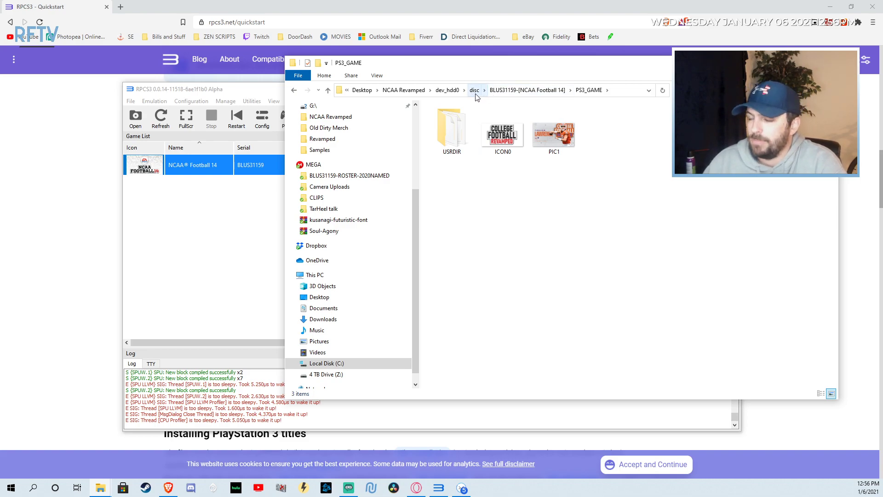
Return to dev_hdd0 and reopen its disc folder to check where the game folder is stored
click(447, 90)
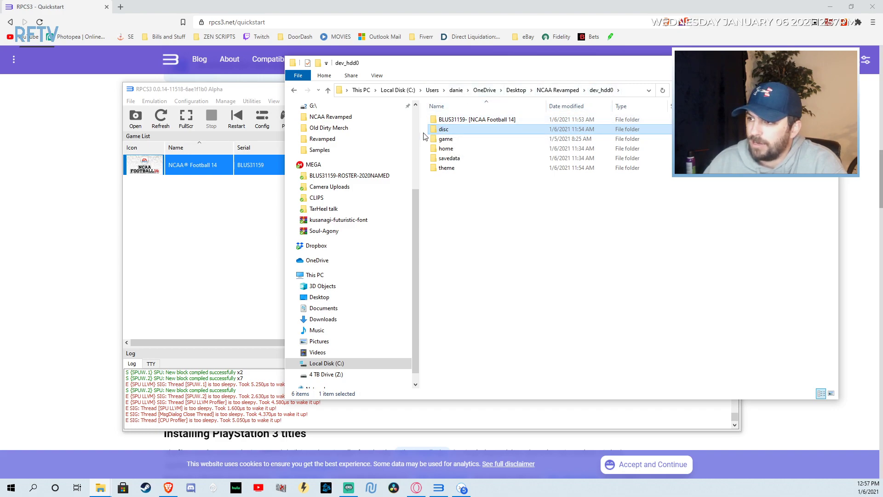
double_click(448, 130)
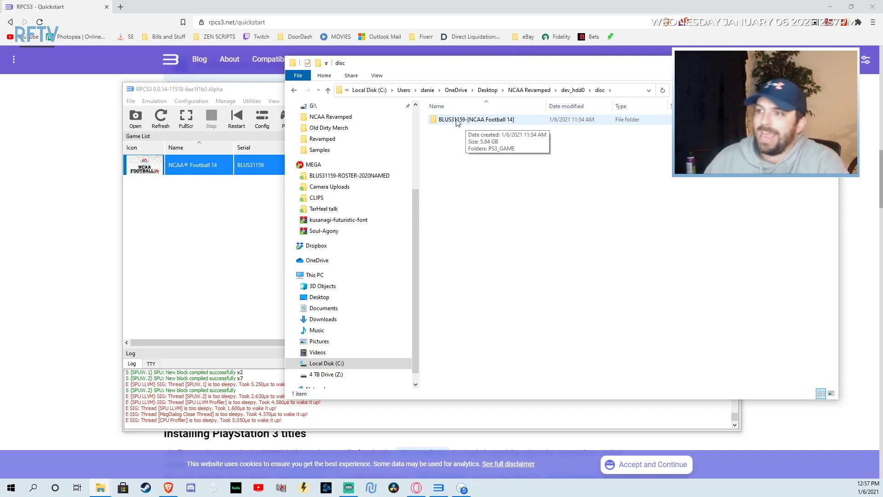
scroll(398, 220, up, 3)
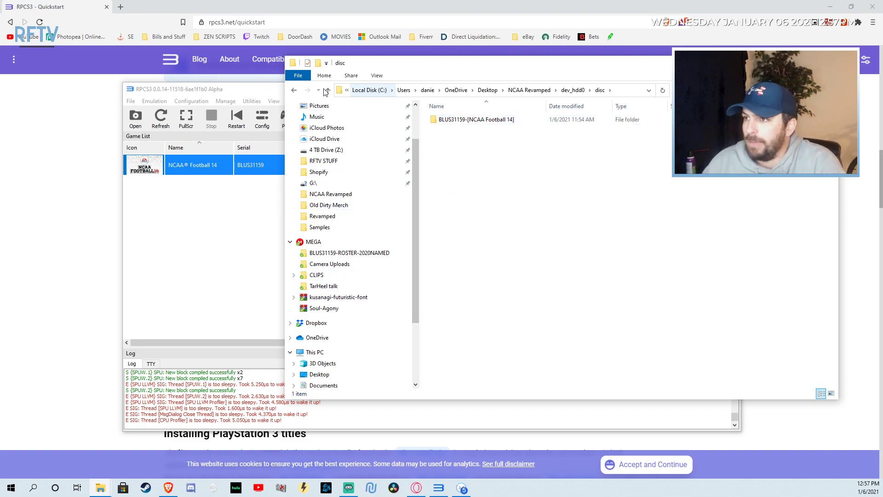
Go back to the NCAA Revamped folder and start installing CFBR PC DISC Easy Installer V7.pkg in the emulator
click(293, 91)
click(293, 91)
click(293, 92)
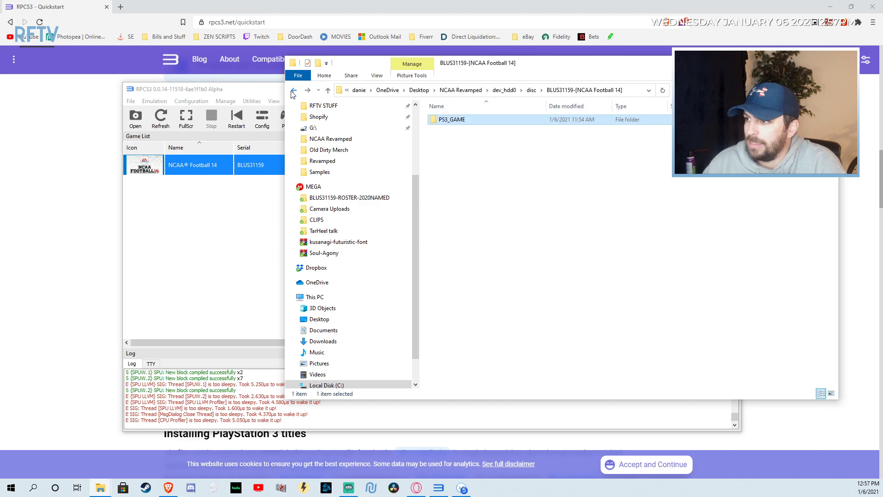
click(294, 90)
click(294, 91)
click(293, 91)
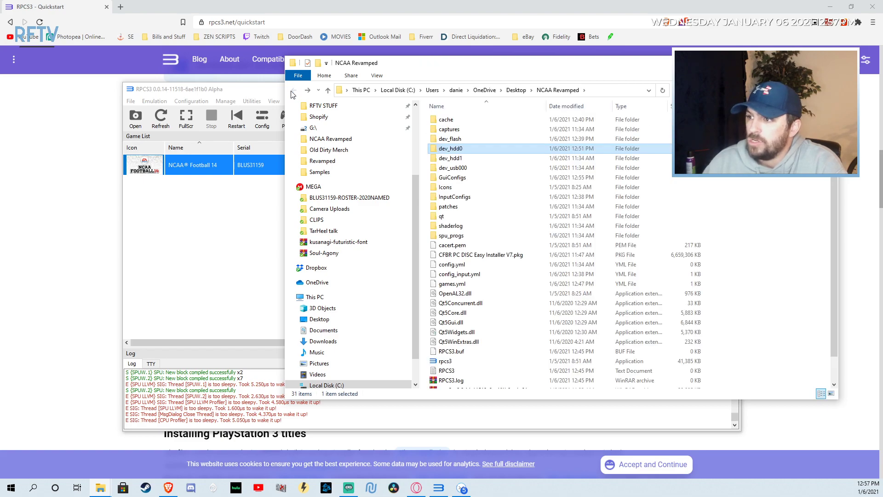
click(519, 257)
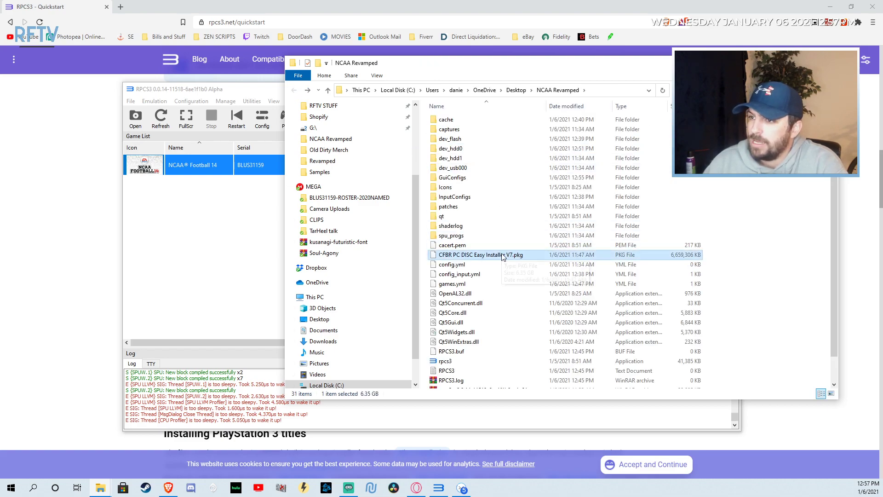
drag(529, 256, 234, 253)
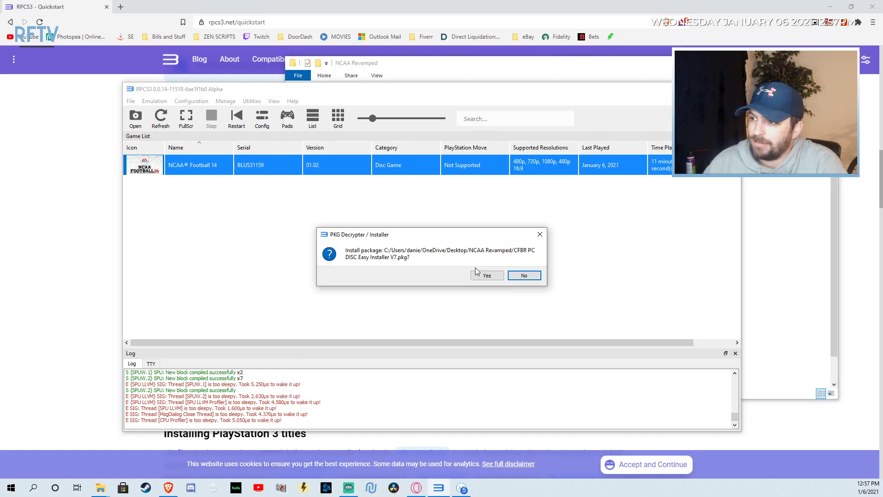
click(478, 273)
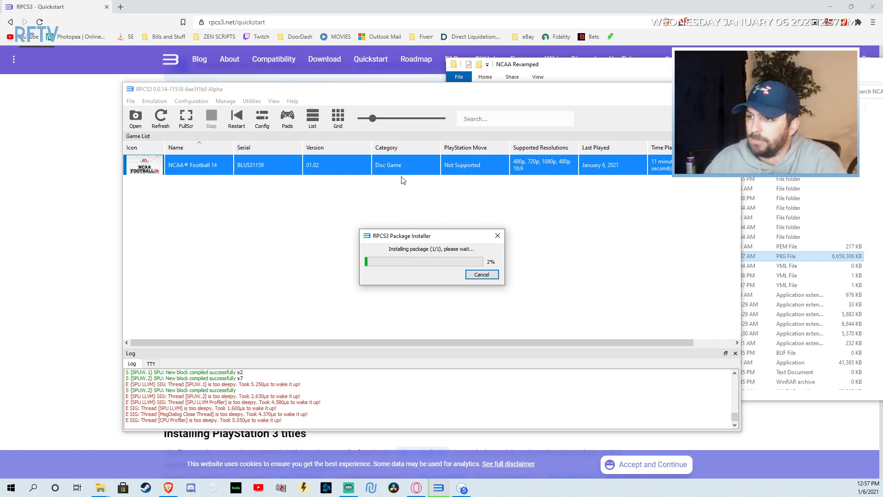
Switch to the browser, go to the RPCS3 home page and view the latest builds on its Download page
click(76, 236)
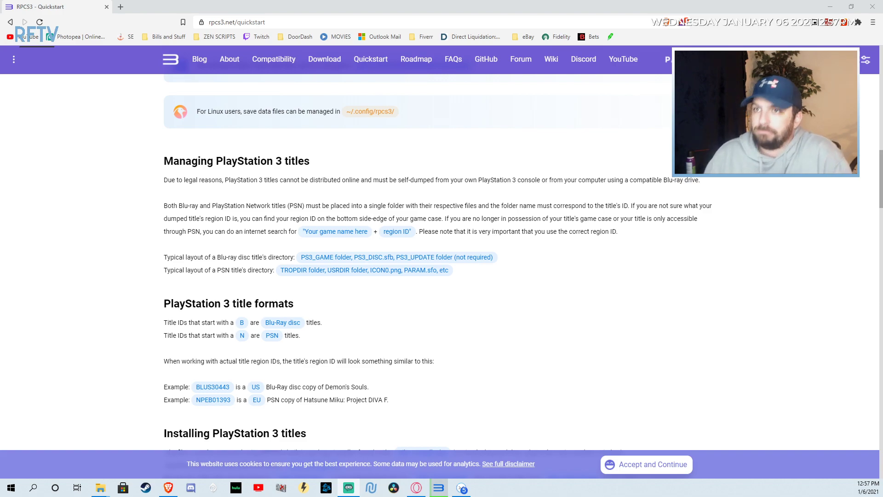
scroll(298, 263, up, 15)
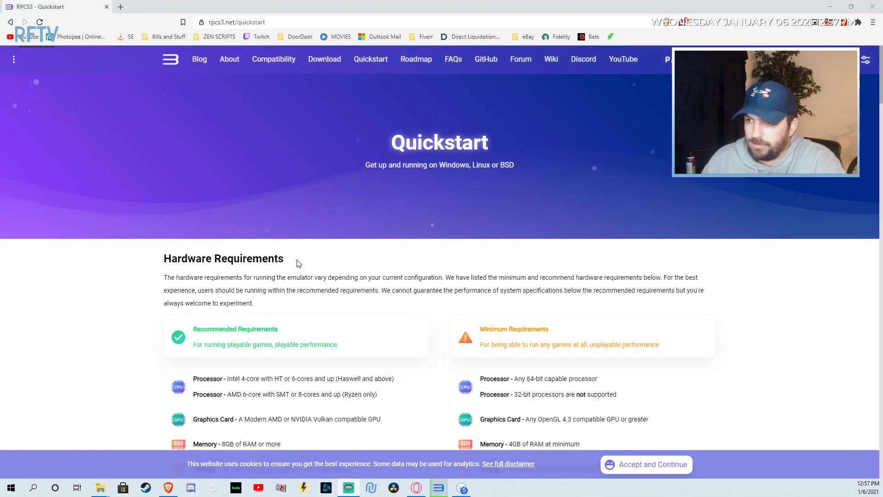
click(172, 62)
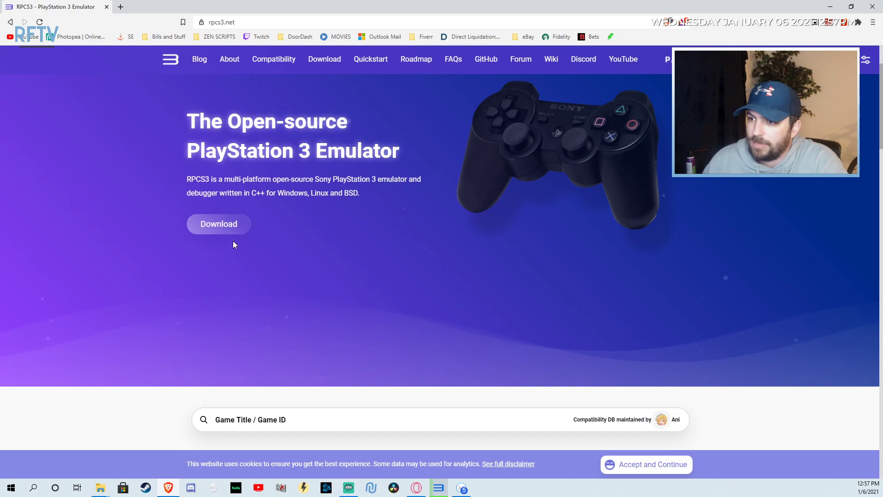
click(229, 228)
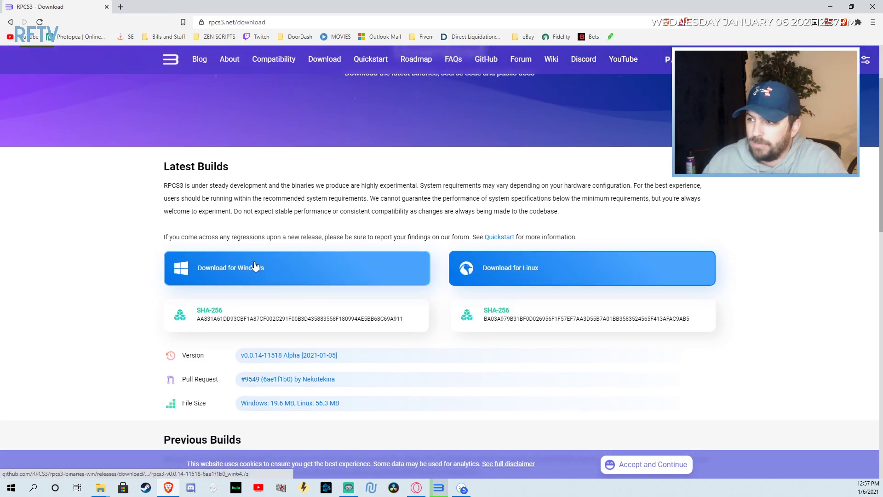
scroll(254, 267, down, 6)
scroll(310, 206, up, 8)
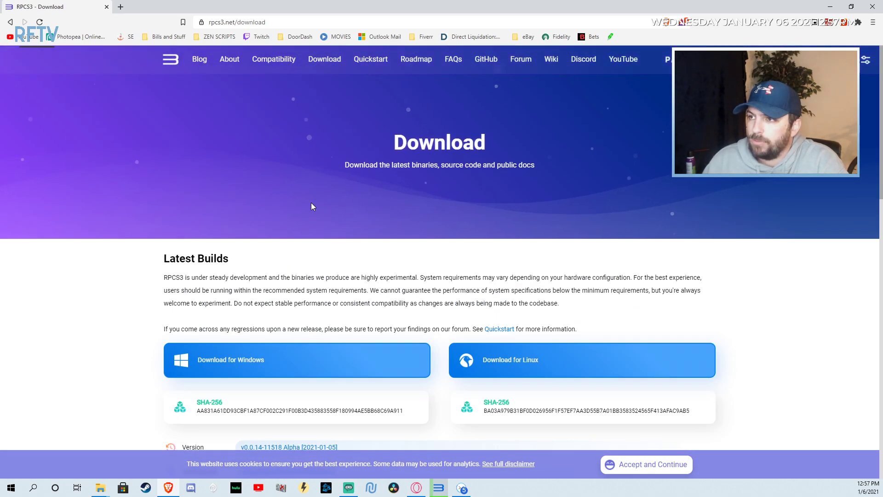
Open the Quickstart page and review the Software Requirements section with its system software and Visual C++ 2019 downloads
click(370, 59)
scroll(254, 354, down, 6)
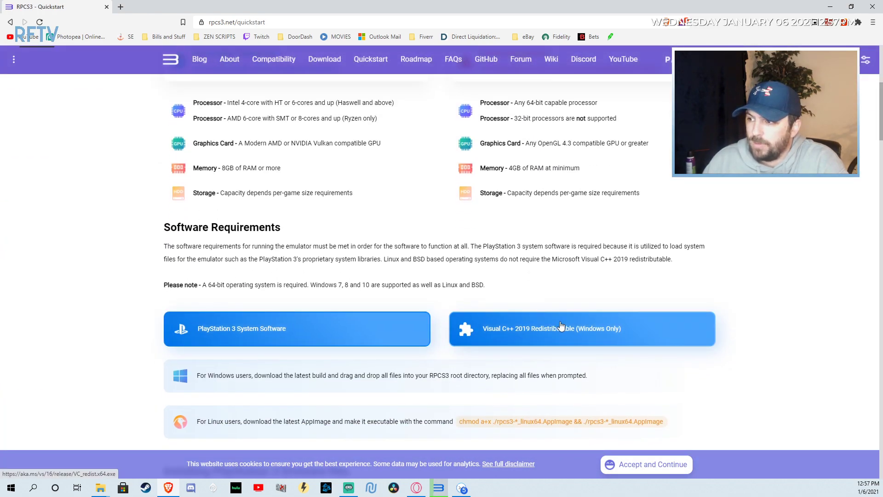
scroll(417, 363, down, 2)
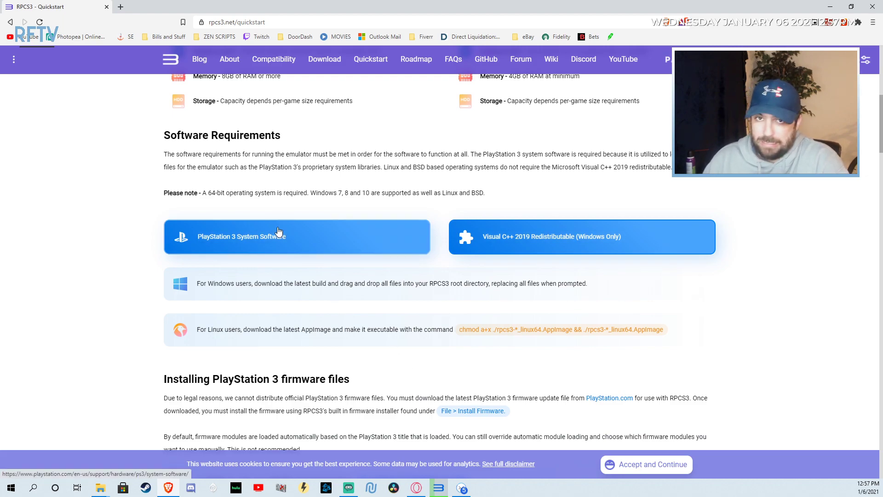
Switch between the browser and the emulator to check the progress of the package installation
click(440, 490)
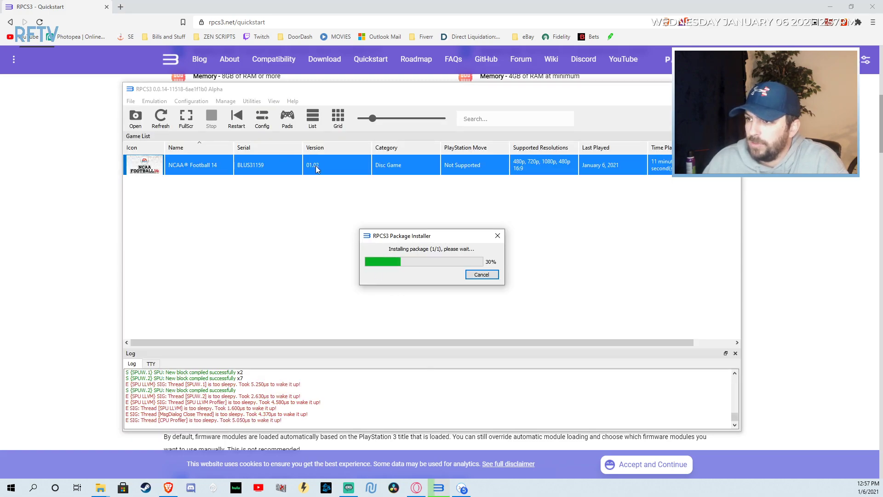
click(65, 249)
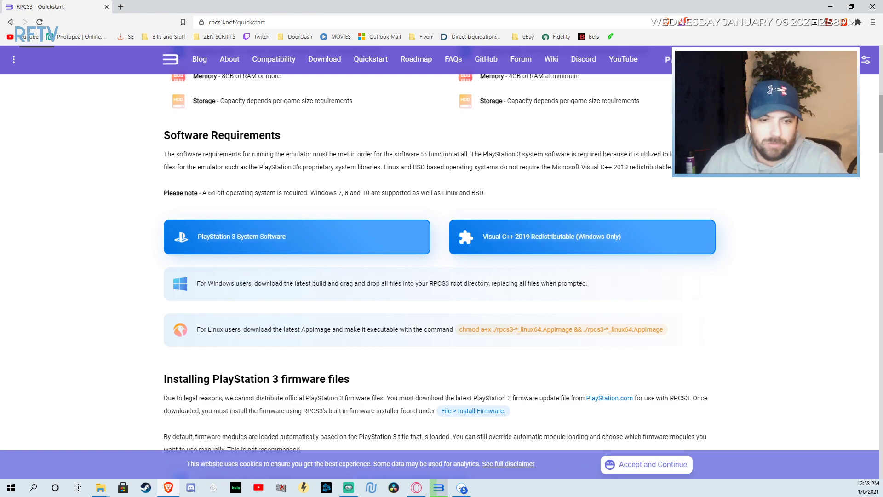
click(417, 488)
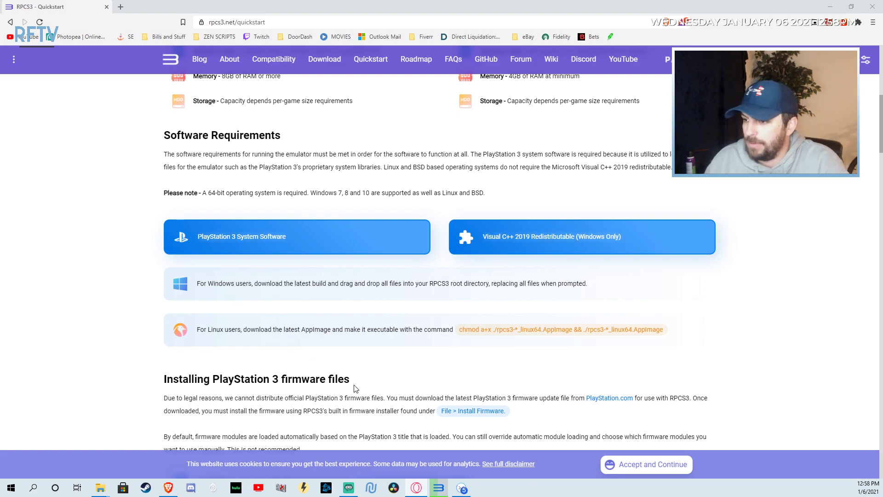
click(440, 491)
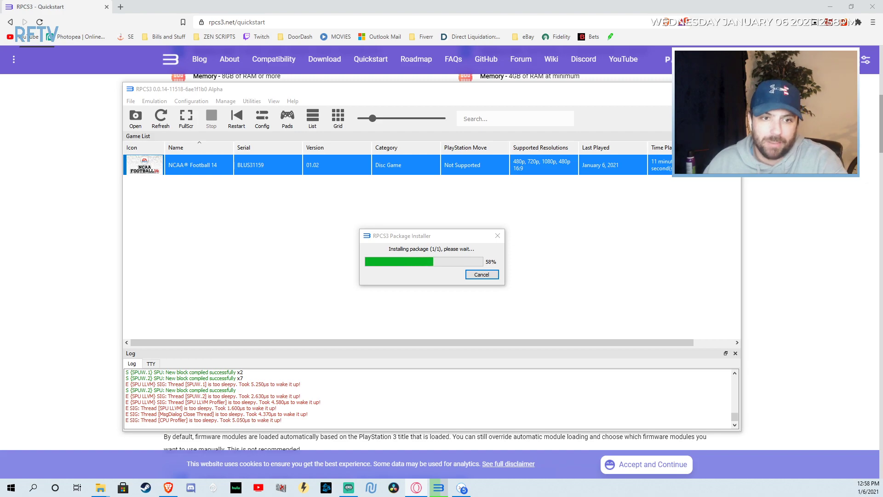
Cancel the package installation and close the unresponsive emulator
click(482, 276)
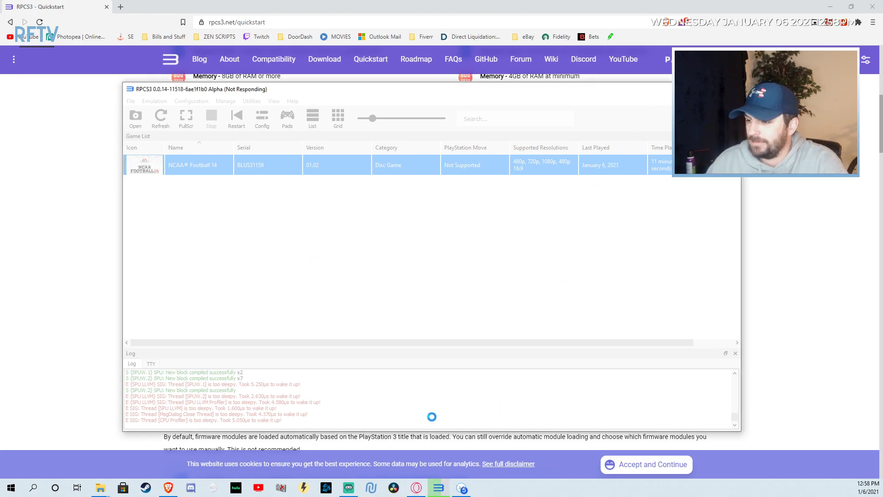
mouse_move(432, 489)
click(405, 271)
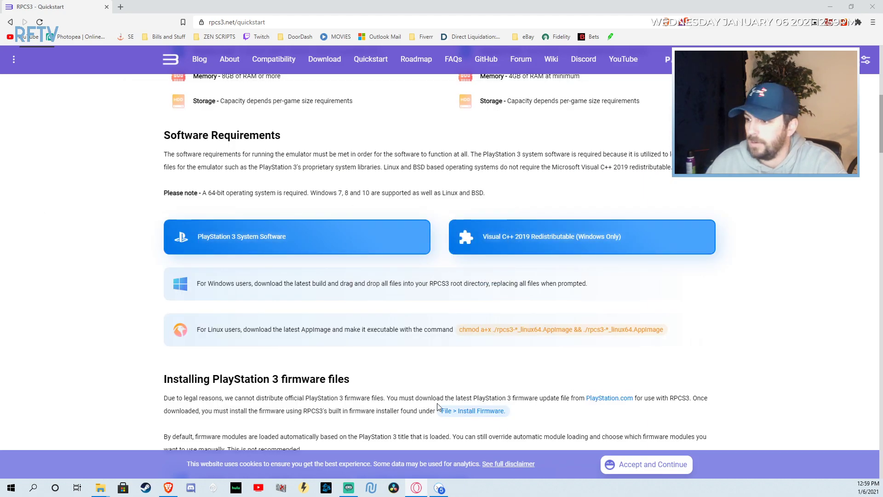
Minimize the browser, launch rpcs3 from the NCAA Revamped folder and open its gamepad settings
click(828, 10)
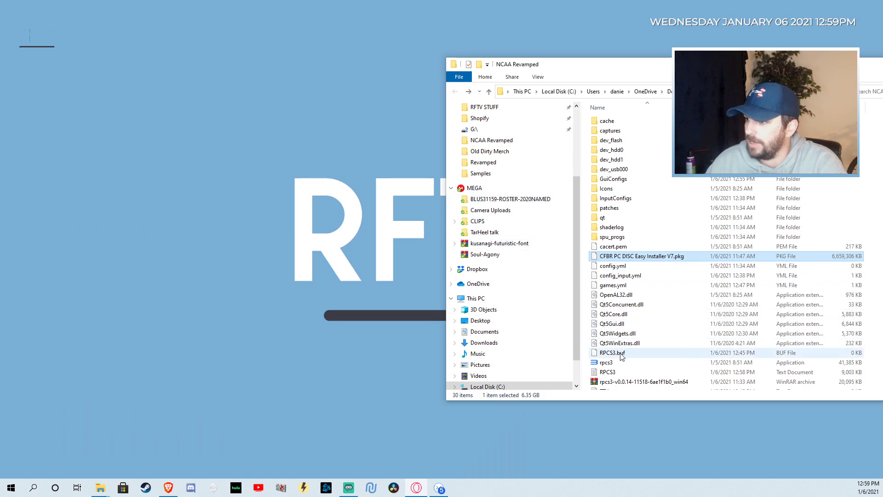
double_click(605, 363)
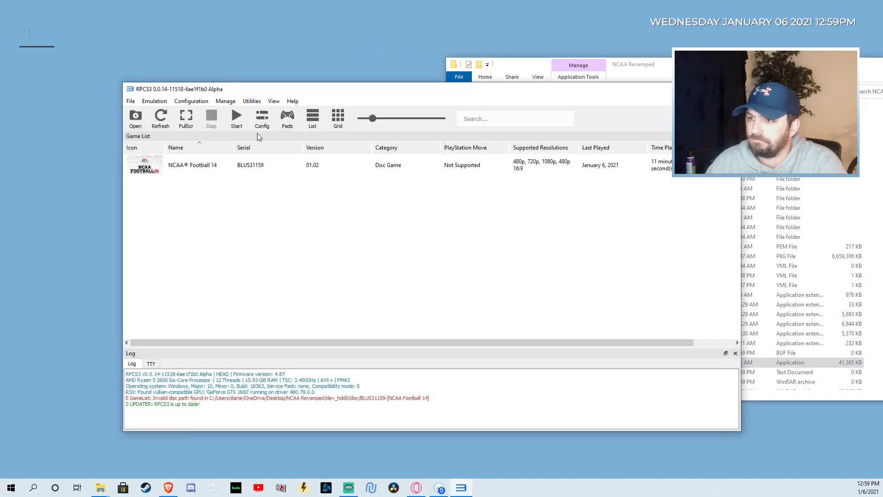
click(295, 121)
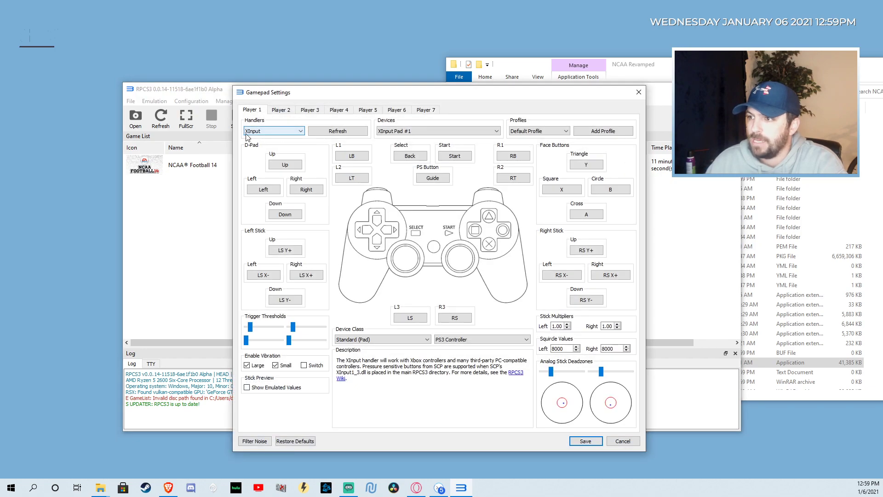
Review the available controller handlers and analog stick deadzones for Player 1, and close the gamepad settings without changing anything
click(256, 133)
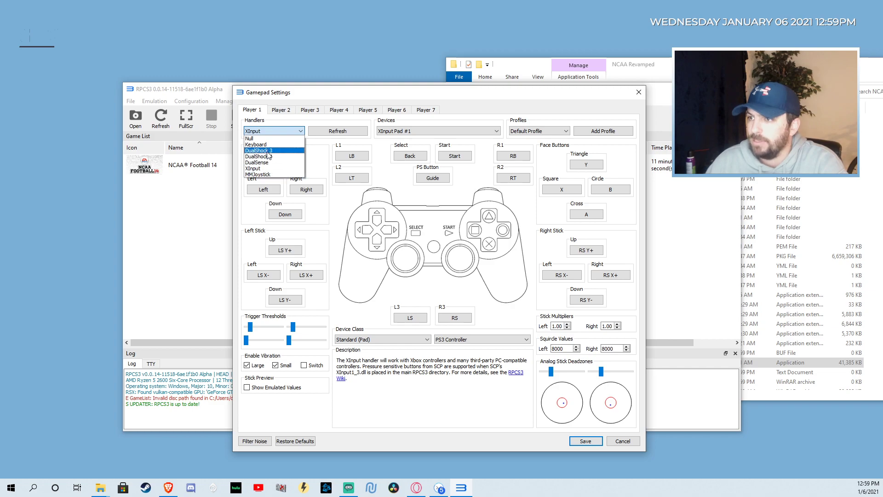
click(336, 99)
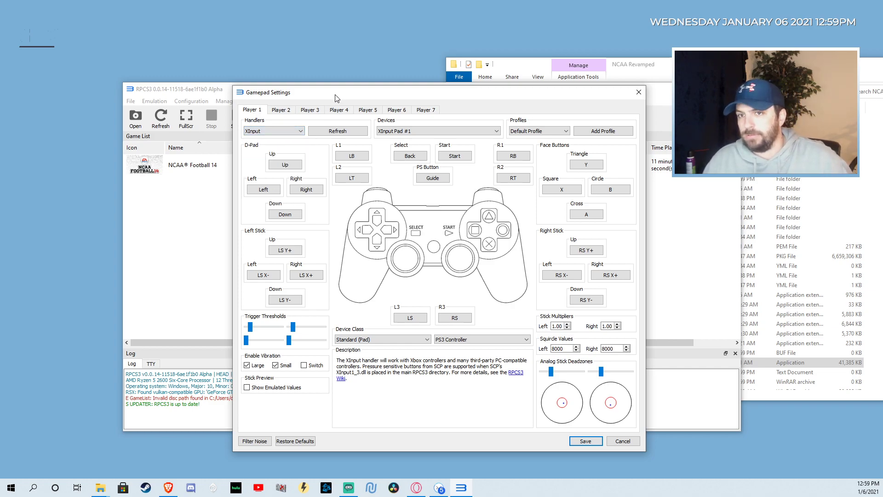
mouse_move(544, 414)
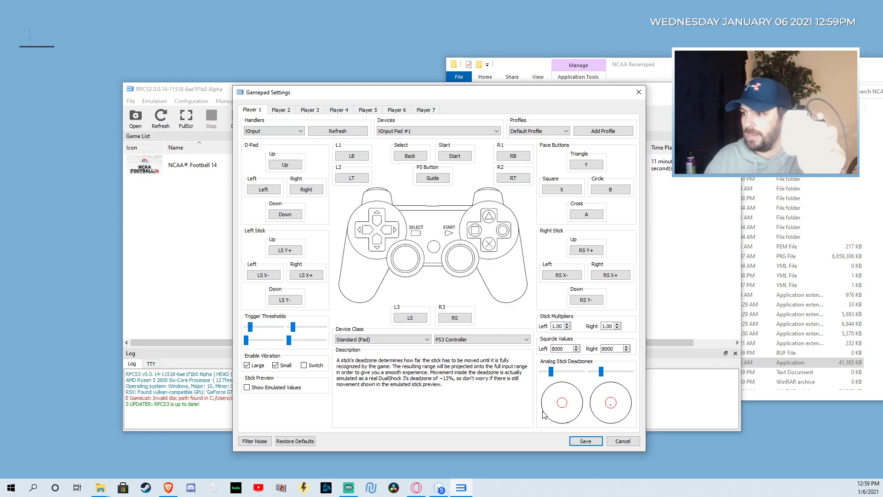
click(638, 96)
Review the emulator's CPU and GPU settings, including the default resolution choices, and close the settings without saving
click(192, 102)
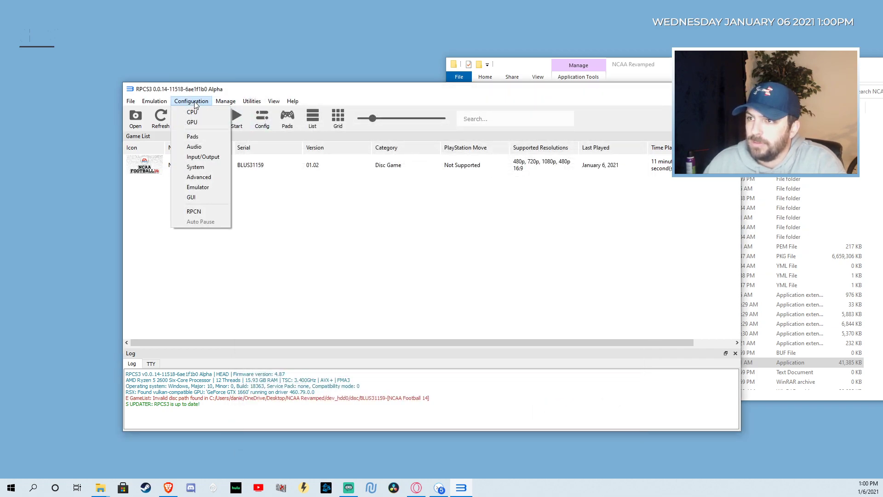
click(201, 112)
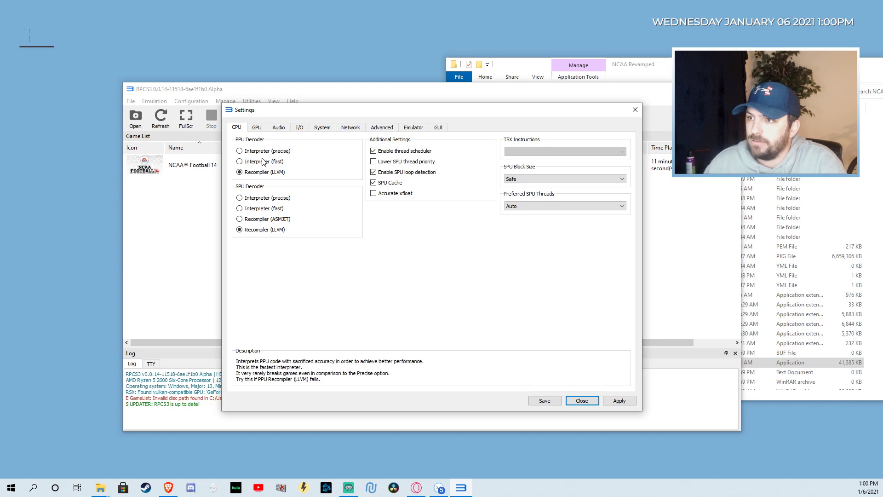
click(264, 129)
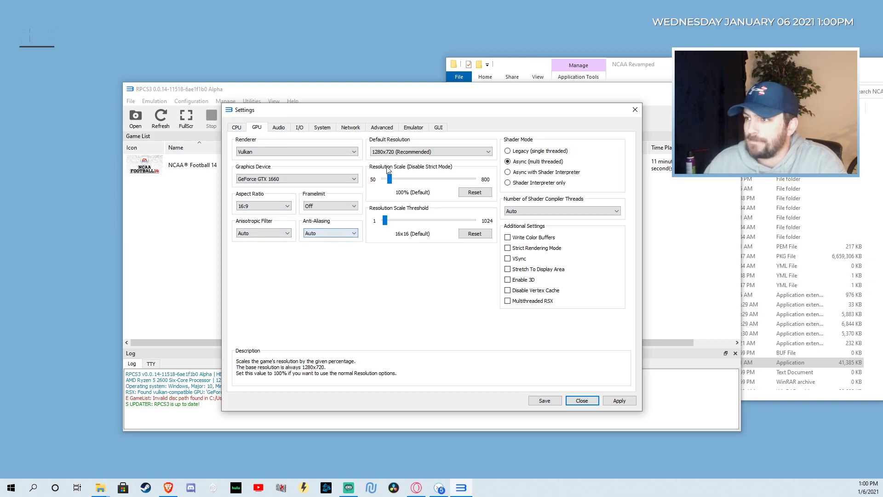
click(409, 152)
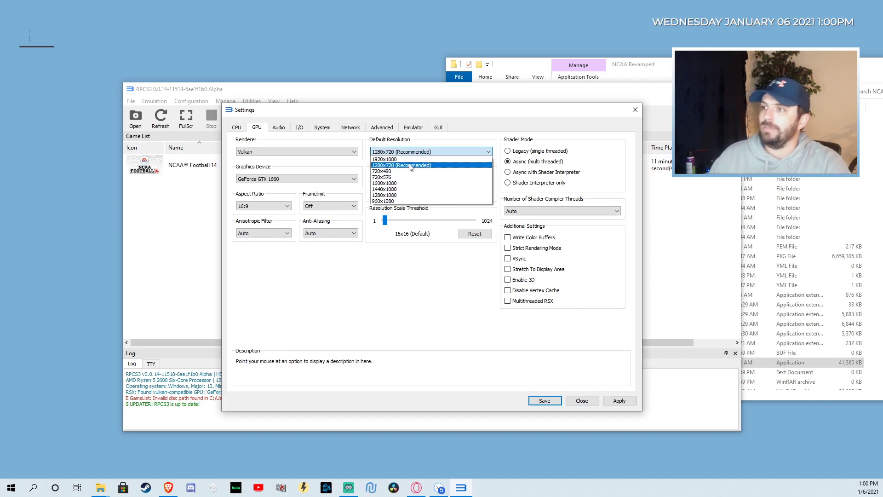
click(463, 250)
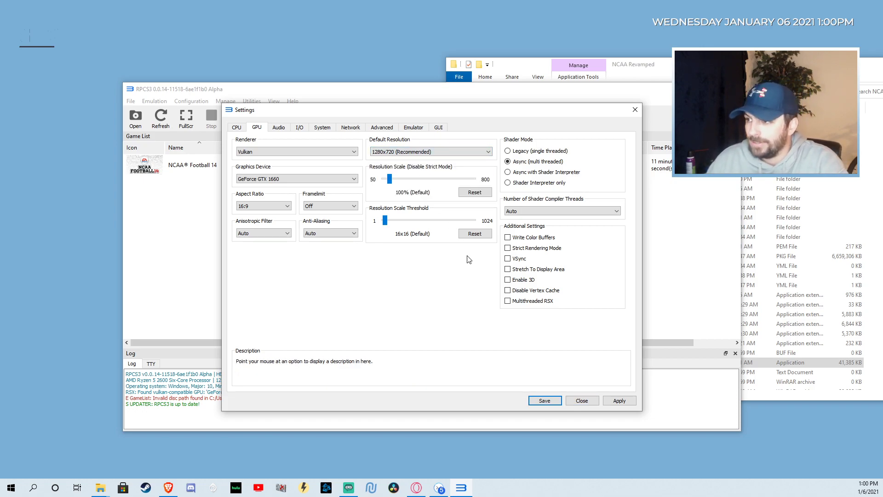
key(alt+Tab)
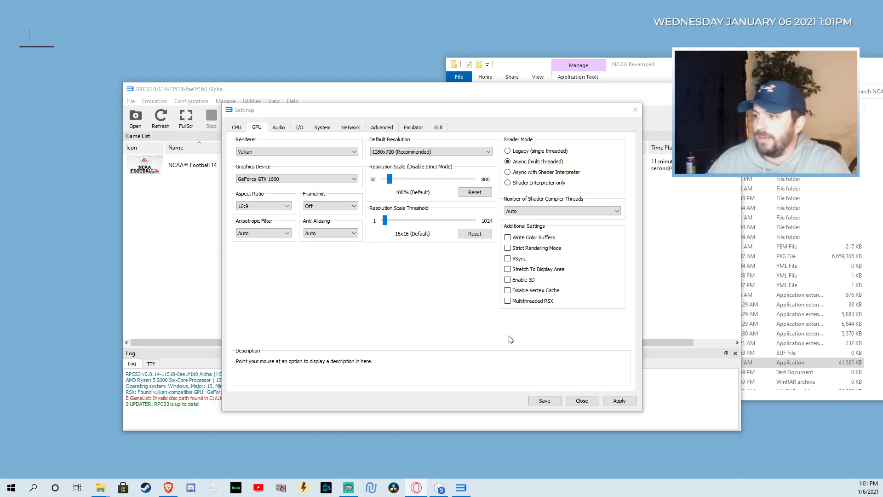
click(582, 400)
Switch to the NCAA Revamped folder and select the CFBR PC DISC Easy Installer V7.pkg file
key(alt+Tab)
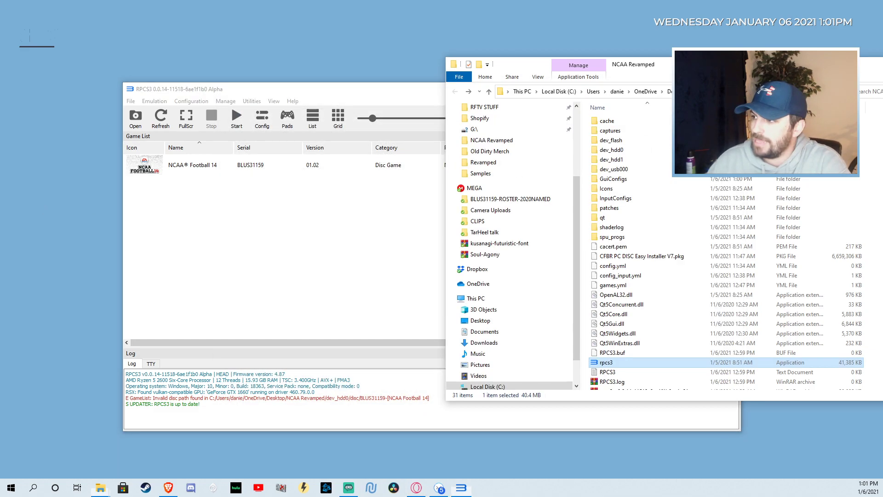
click(621, 256)
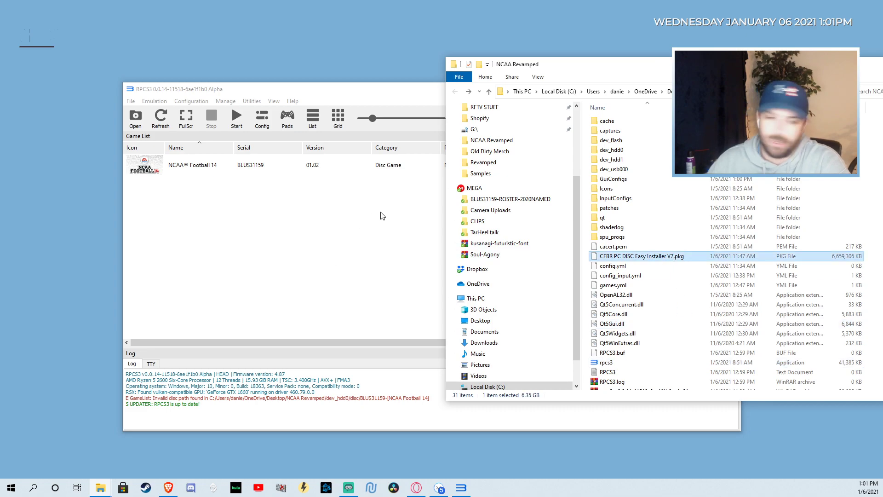